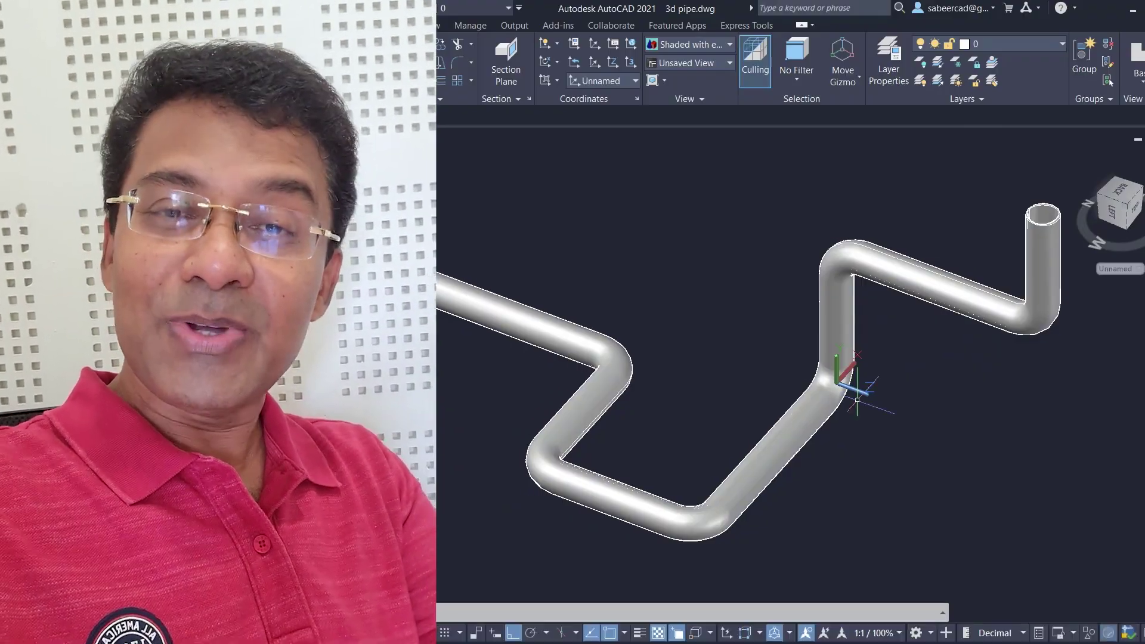
# Step: Examine the finished 3D pipe model, its bends and its hollow open end
pyautogui.moveTo(776, 412); pyautogui.dragTo(812, 501)
pyautogui.press('Escape')
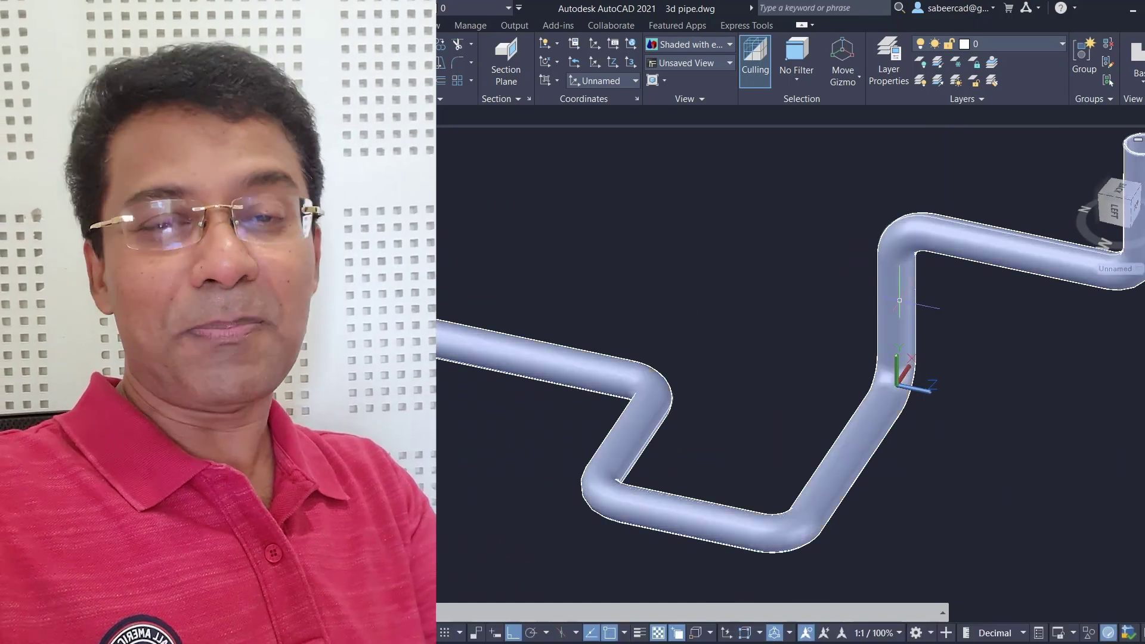
pyautogui.moveTo(1074, 190); pyautogui.dragTo(867, 249, button='middle')
pyautogui.scroll(6, 852, 177)
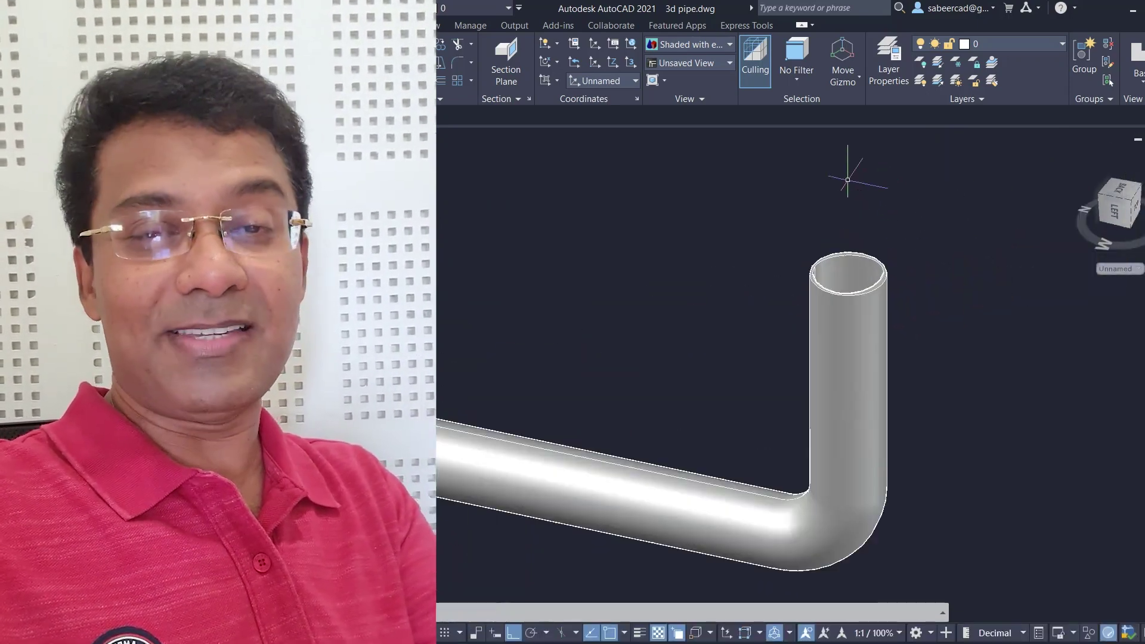
pyautogui.scroll(-7, 864, 328)
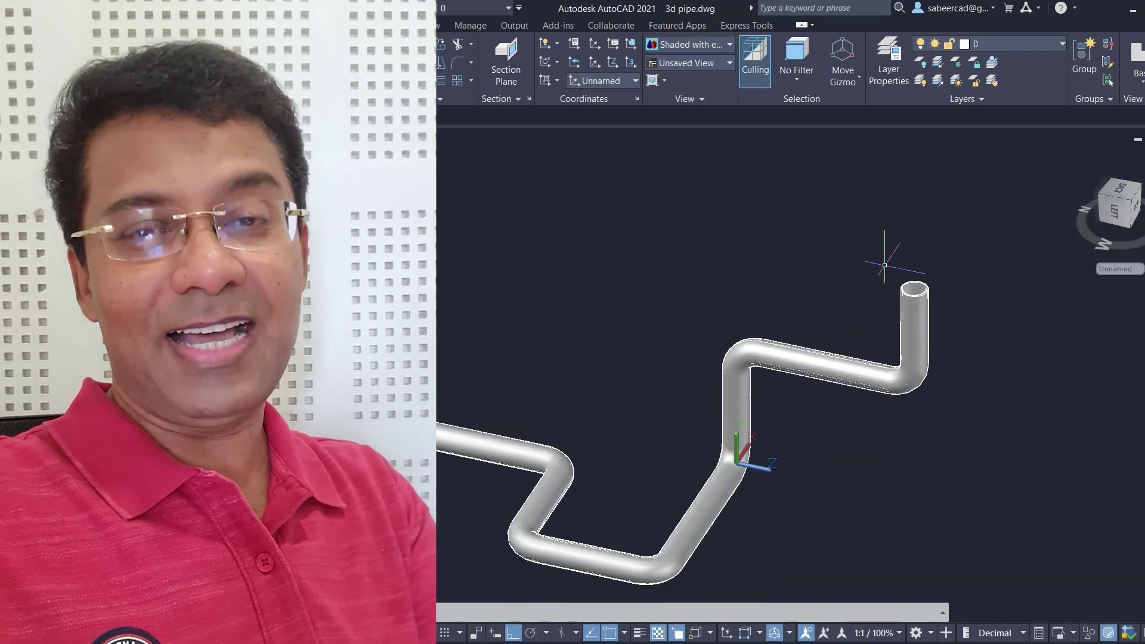
pyautogui.scroll(5, 923, 276)
pyautogui.scroll(4, 923, 276)
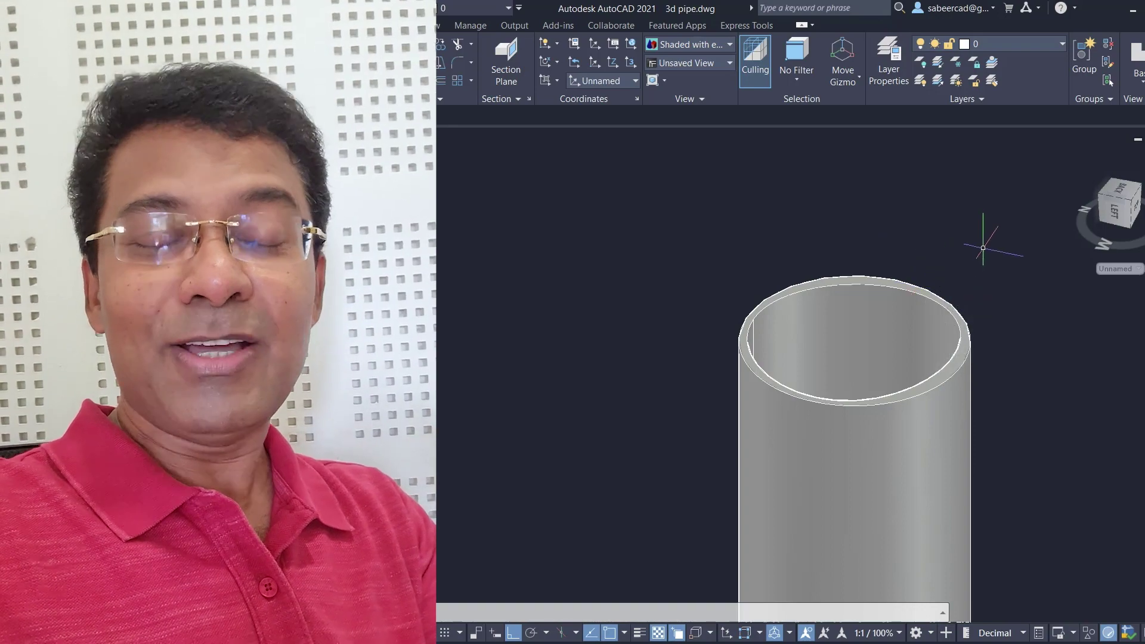
pyautogui.scroll(-2, 984, 244)
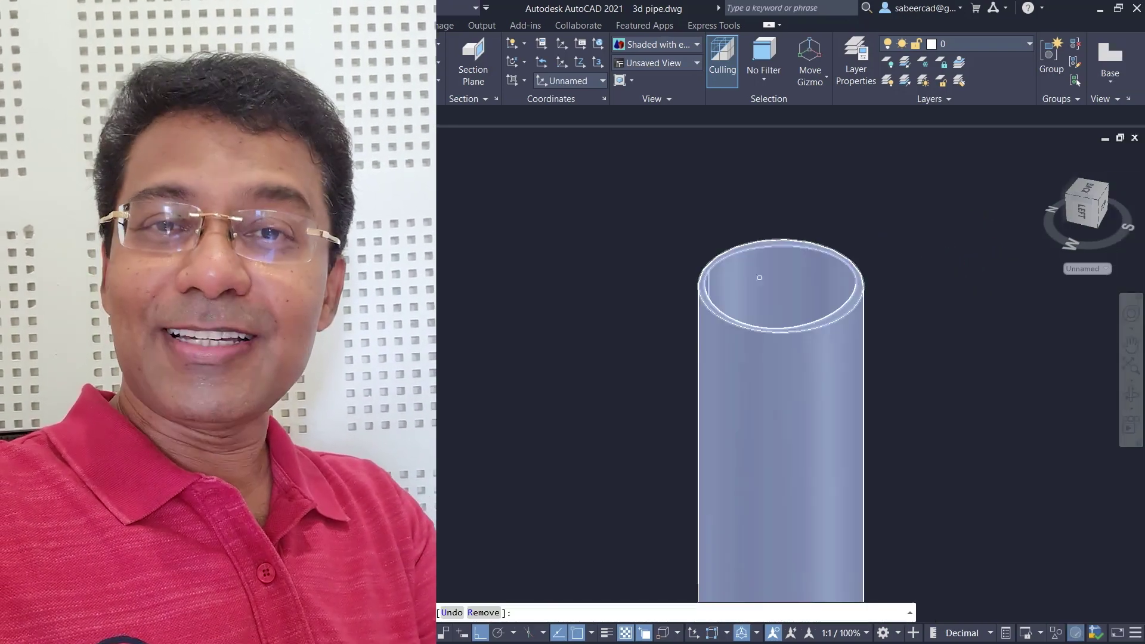
# Step: Offset the inner wall face of the hollow pipe by a distance of 0.01
pyautogui.click(765, 277)
pyautogui.press('Return')
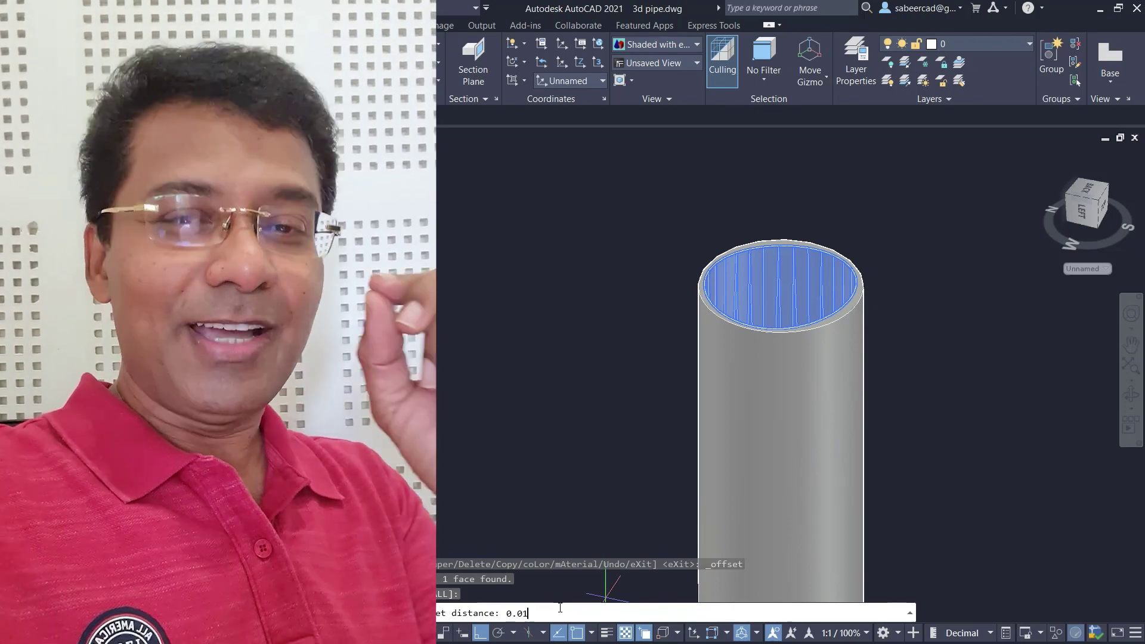
pyautogui.press('Return')
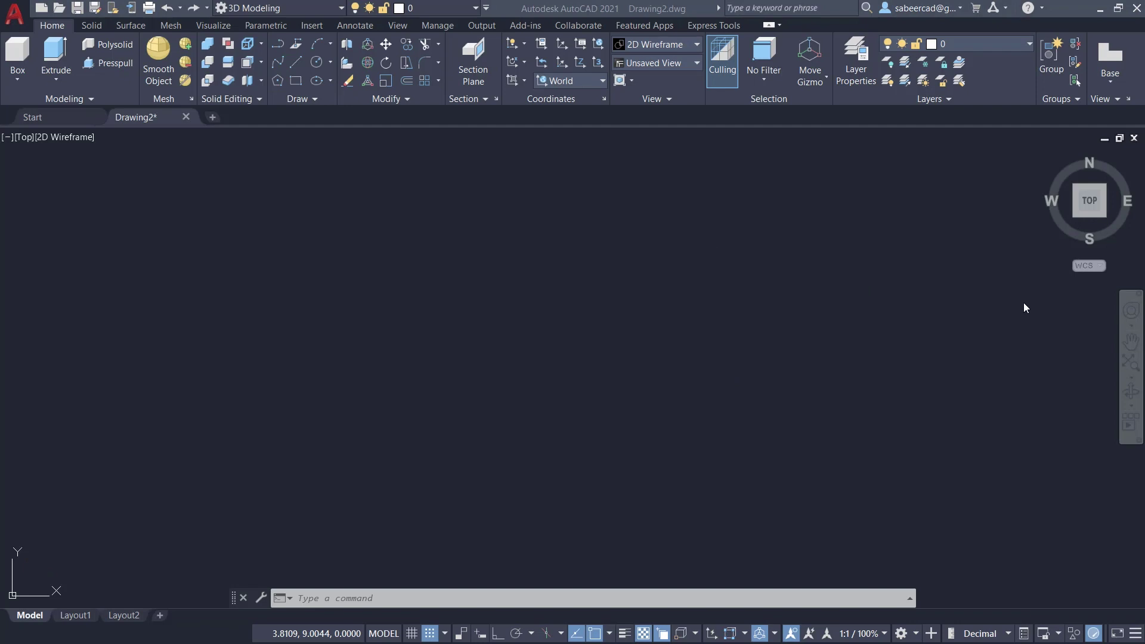
# Step: In the SW Isometric view, draw a three-segment zigzag polyline with snap off and Ortho on, its first segment about 1.1 units long
pyautogui.click(1076, 216)
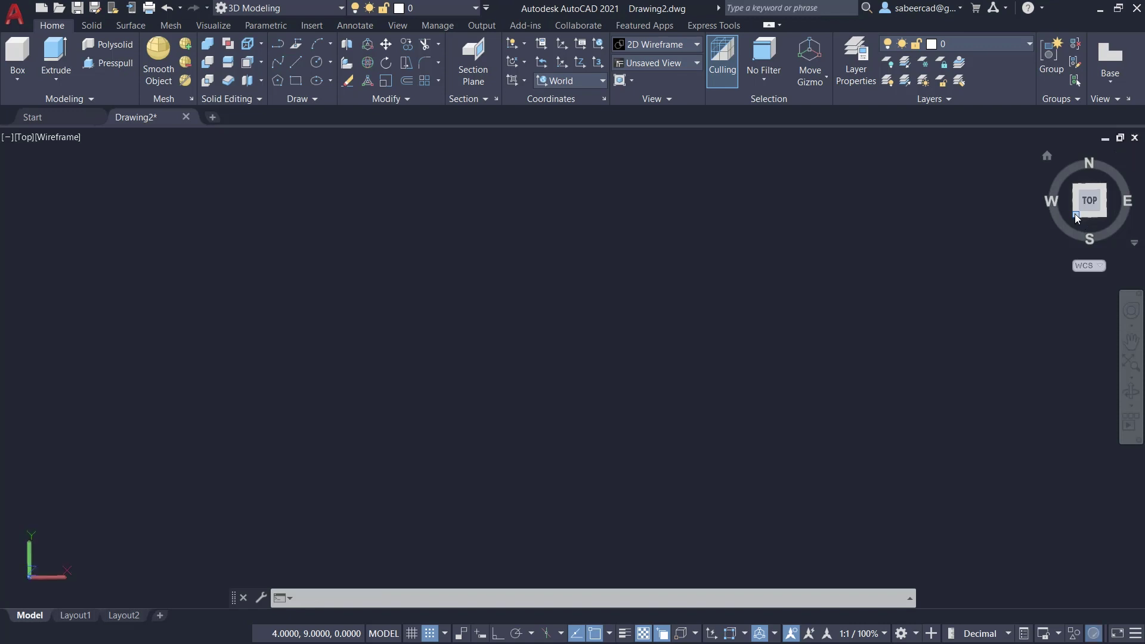
pyautogui.click(278, 43)
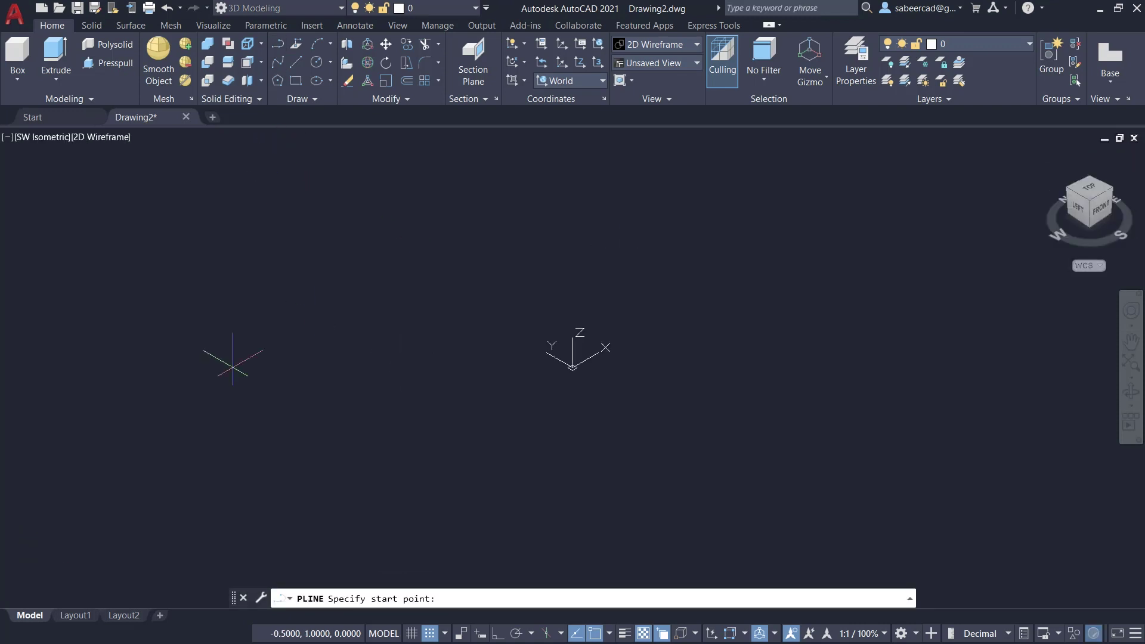
pyautogui.press('F9')
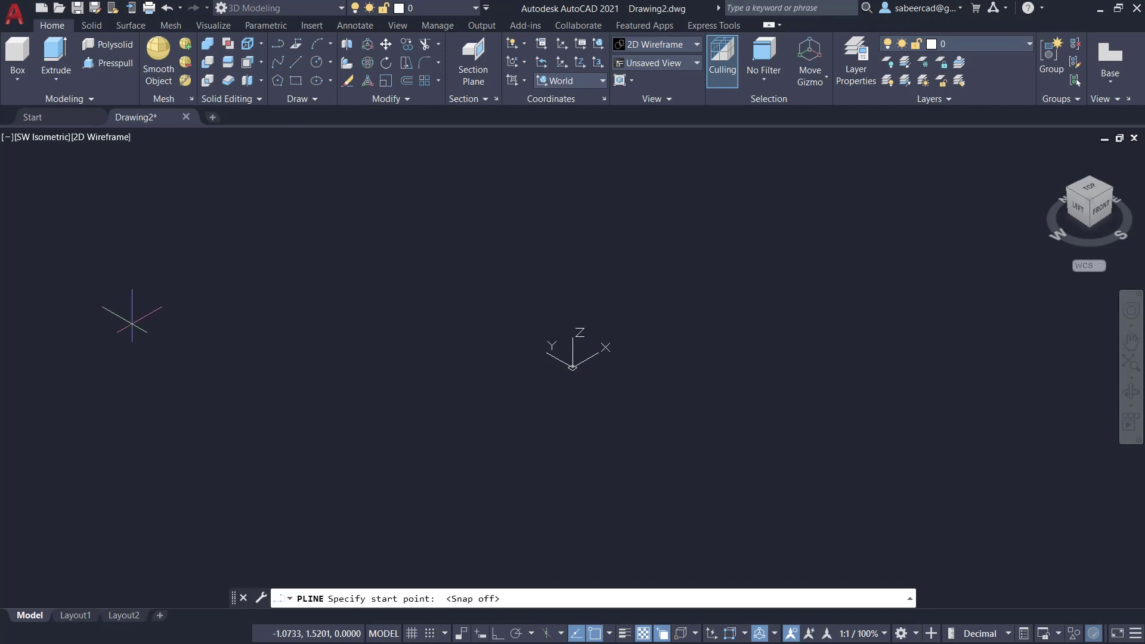
pyautogui.click(126, 317)
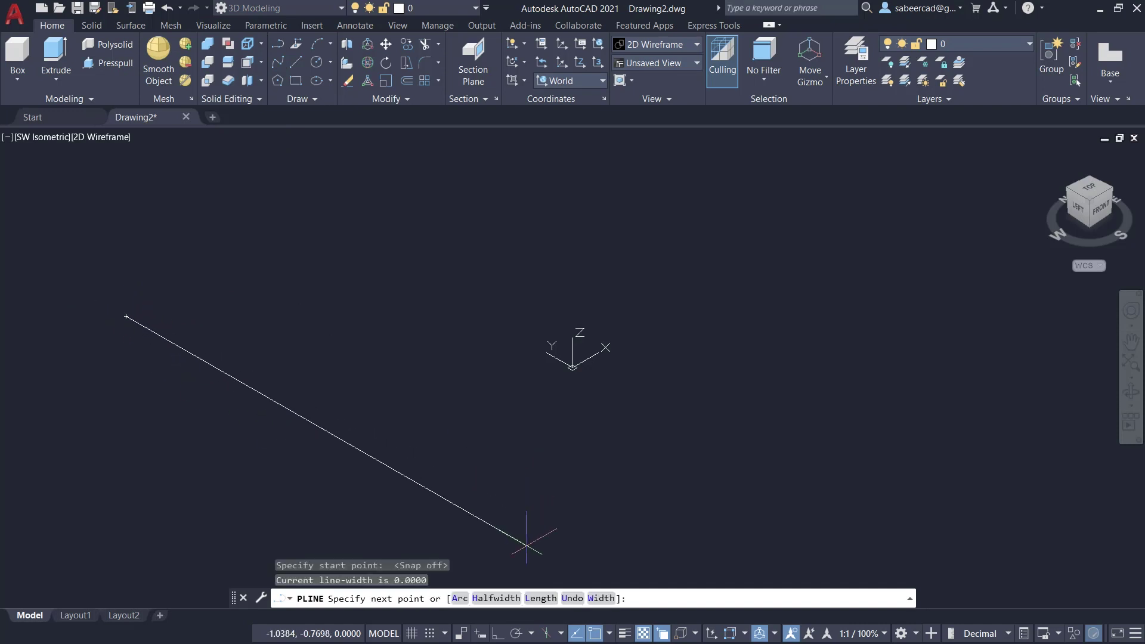
pyautogui.click(497, 634)
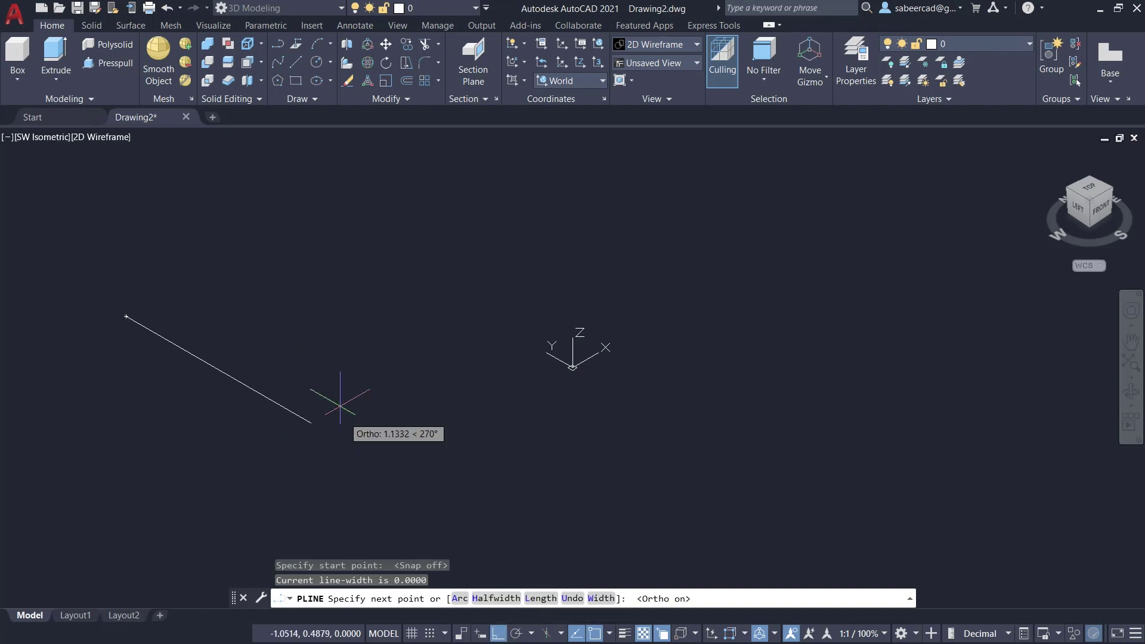
pyautogui.click(307, 420)
pyautogui.click(511, 303)
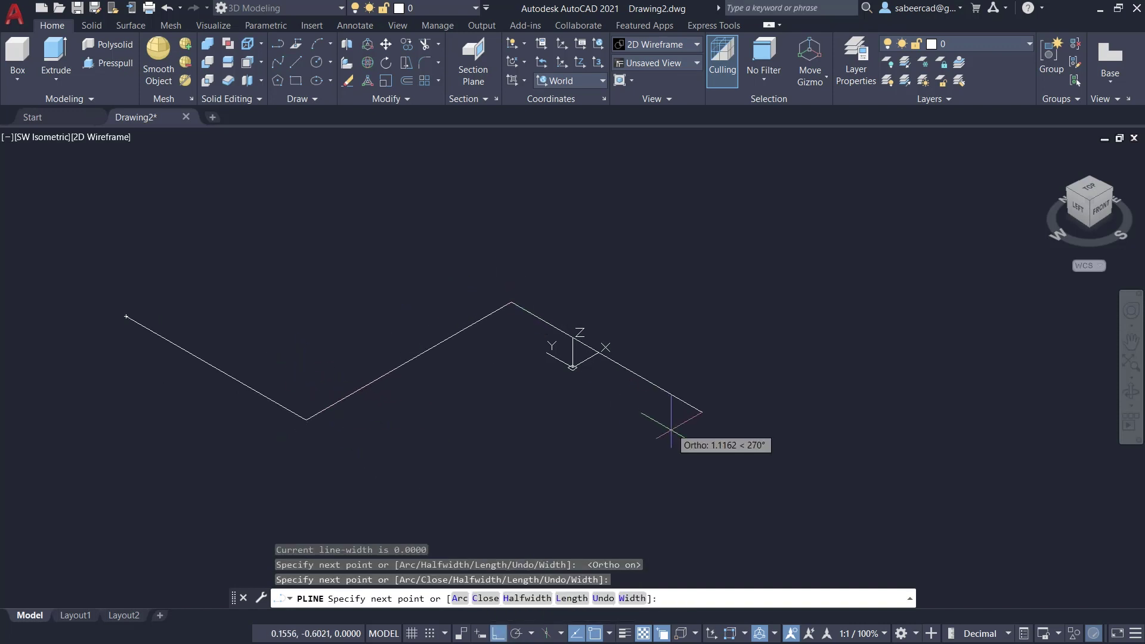
pyautogui.click(722, 417)
pyautogui.press('Return')
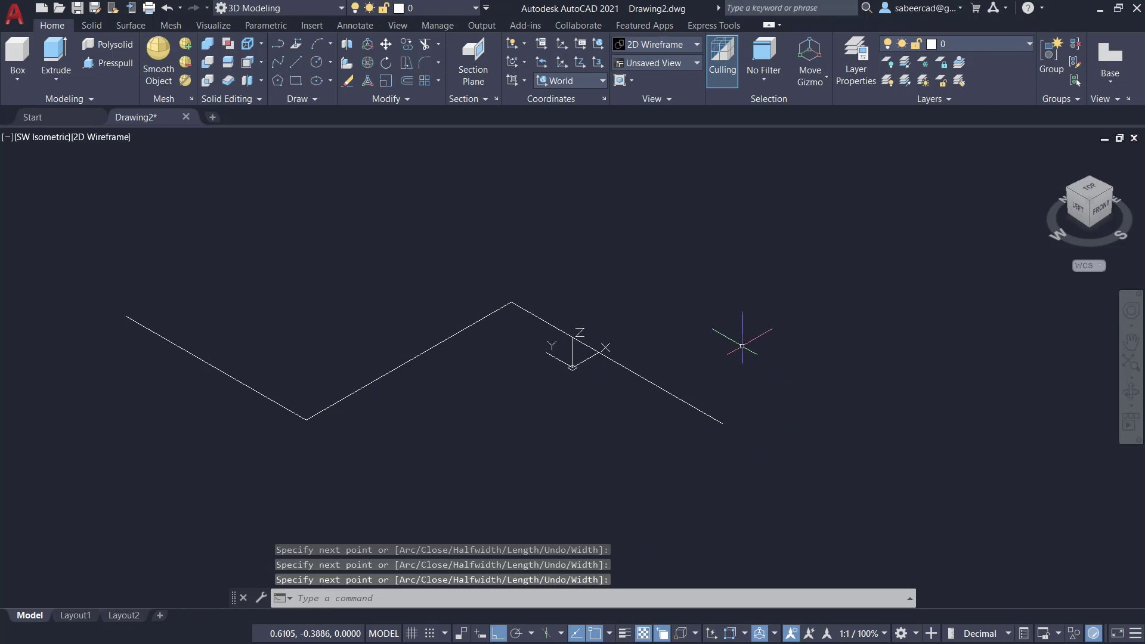
# Step: Set the coordinate system to the Front UCS
pyautogui.moveTo(770, 319); pyautogui.dragTo(703, 332, button='middle')
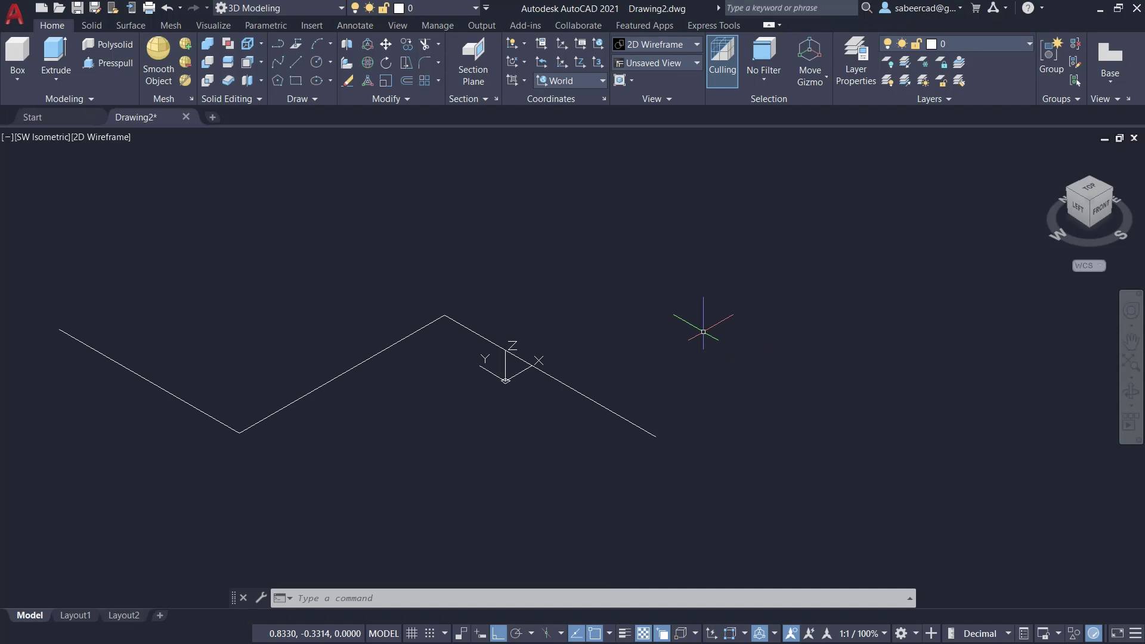
pyautogui.moveTo(653, 377); pyautogui.dragTo(652, 382, button='middle')
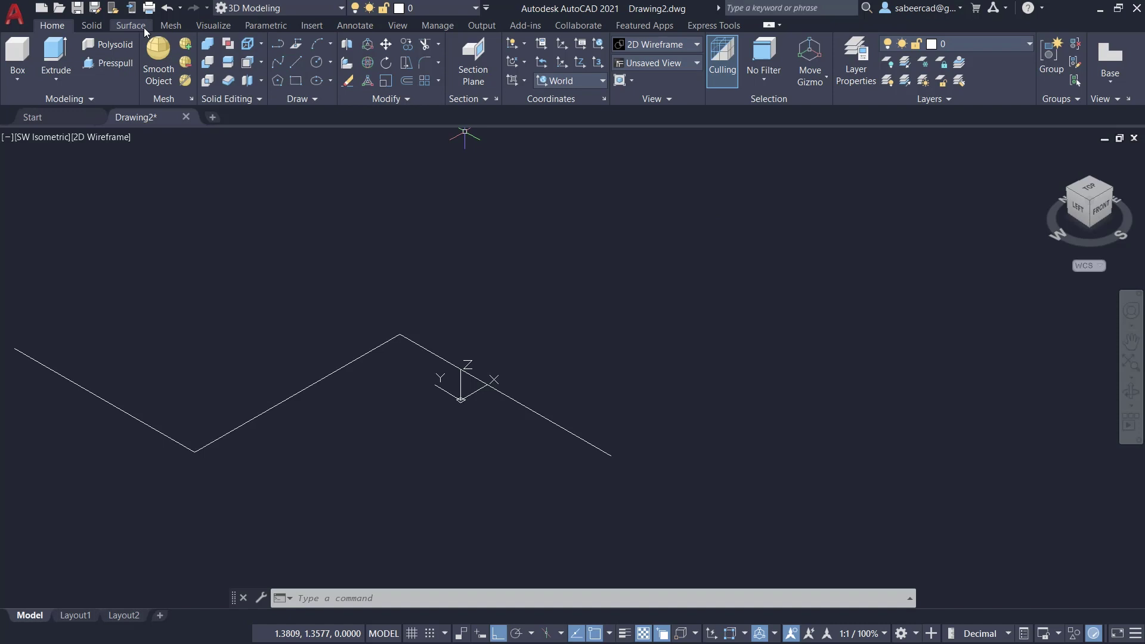
pyautogui.click(216, 26)
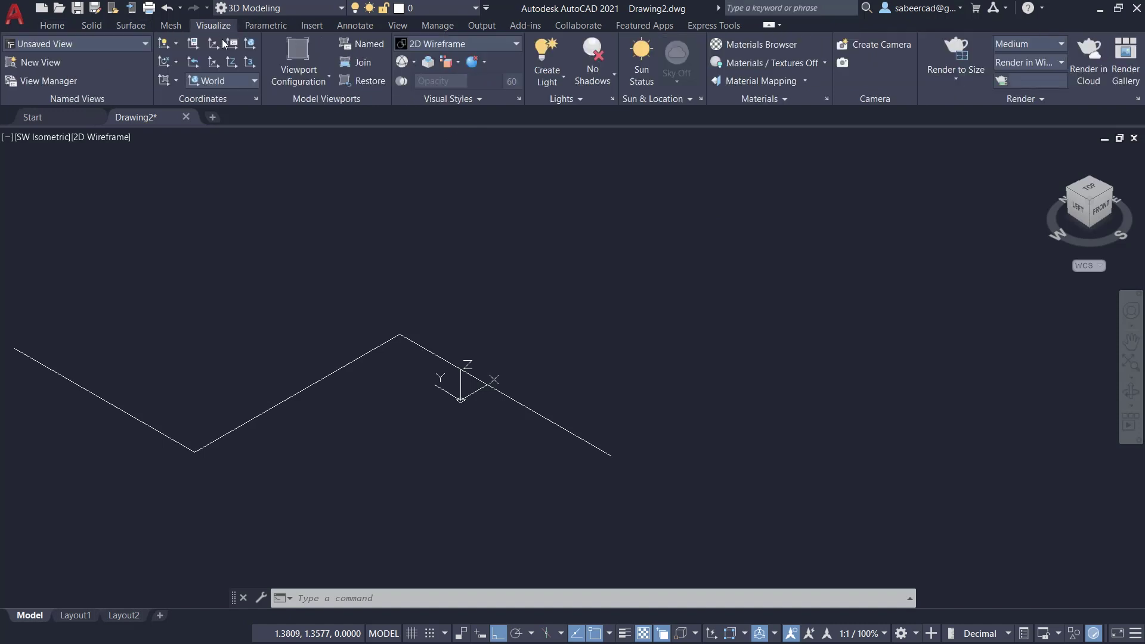
pyautogui.click(230, 81)
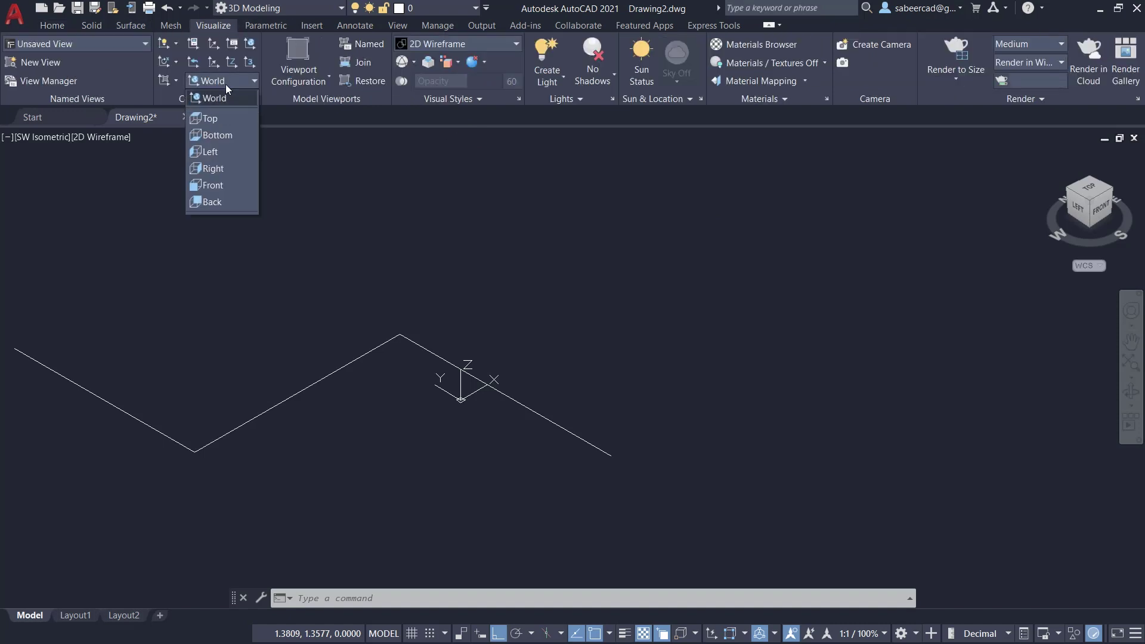
pyautogui.click(220, 186)
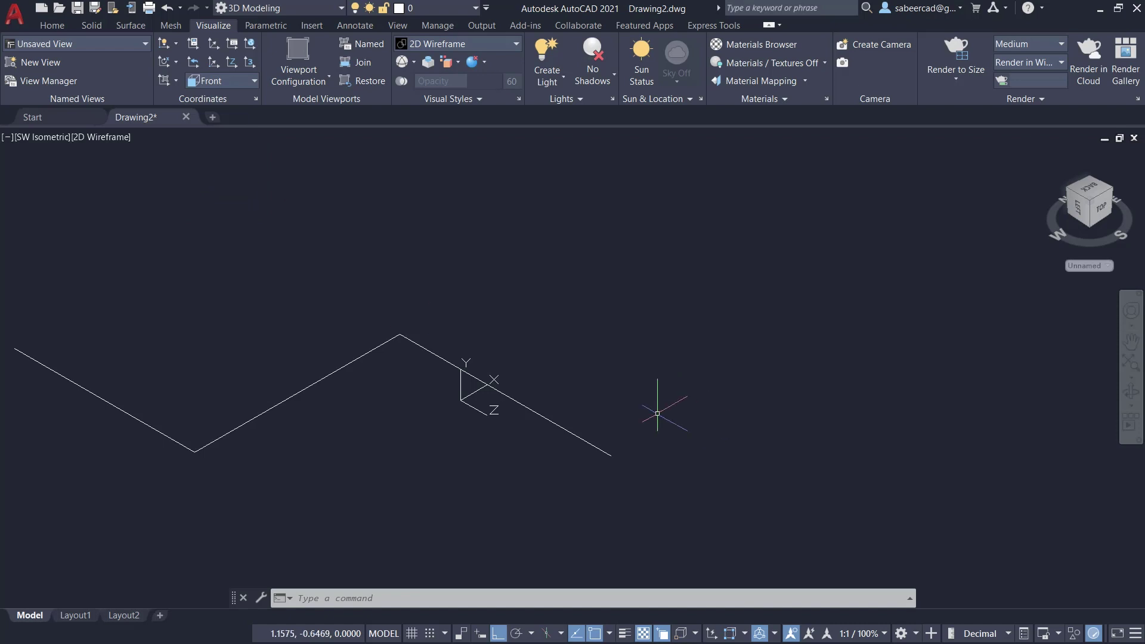
# Step: From the first polyline's end, draw a four-segment polyline running up, along X, down, and about 0.83 units along X
pyautogui.moveTo(697, 387); pyautogui.dragTo(617, 447, button='middle')
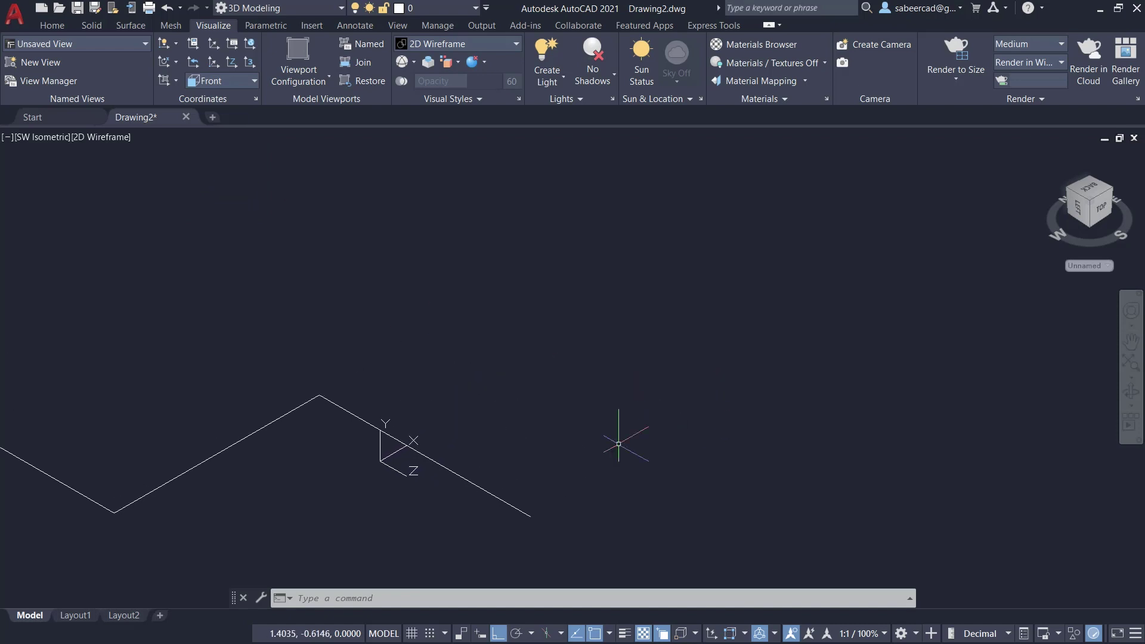
pyautogui.click(52, 25)
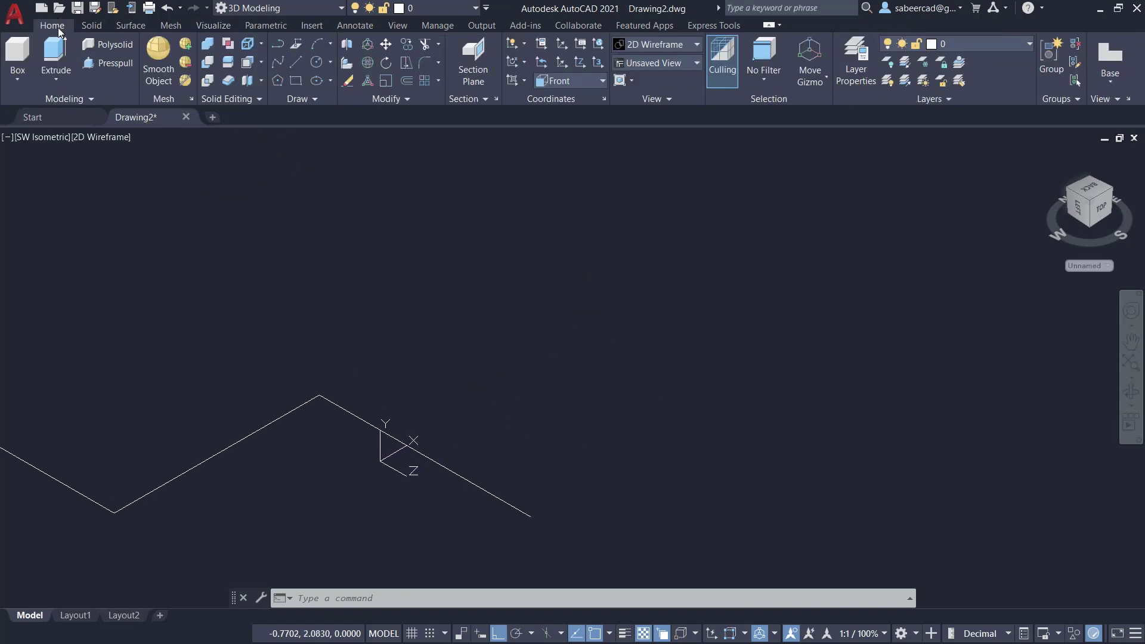
pyautogui.click(299, 67)
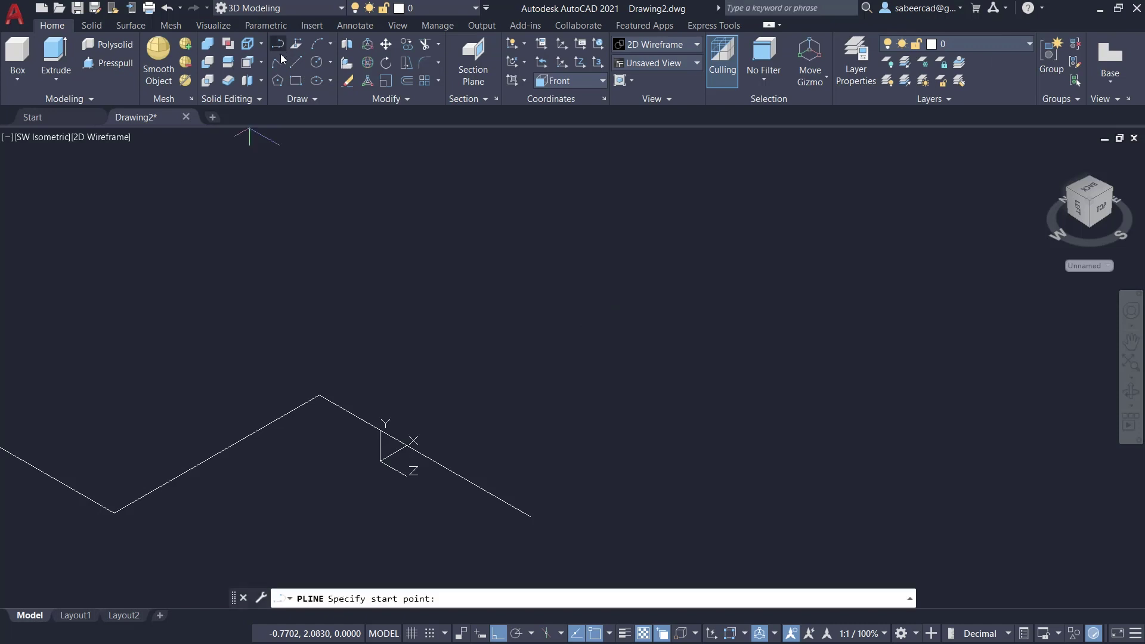
pyautogui.click(530, 517)
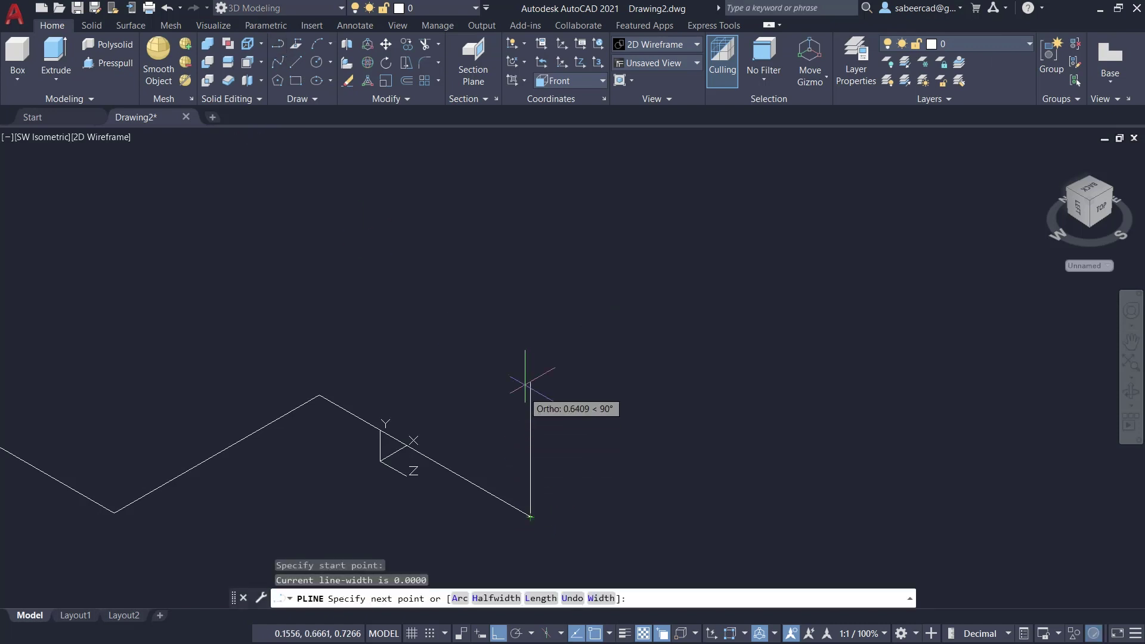
pyautogui.click(540, 308)
pyautogui.click(716, 204)
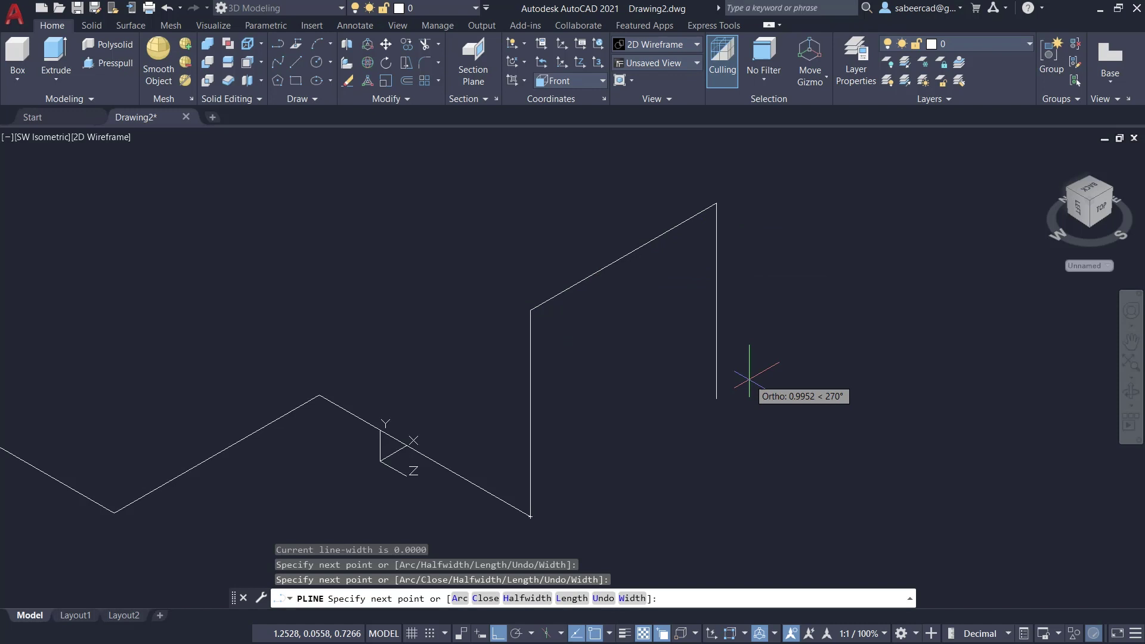
pyautogui.click(757, 349)
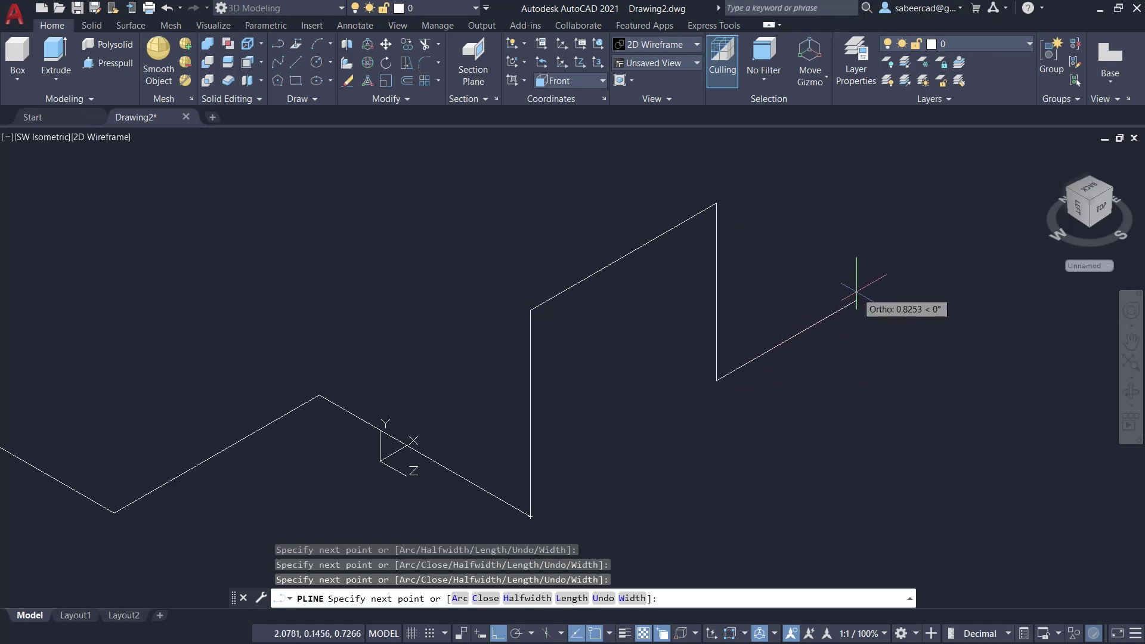
pyautogui.click(857, 301)
pyautogui.press('Return')
# Step: Fillet all corners of the first zigzag polyline with a radius of about 0.16, using the Polyline option
pyautogui.moveTo(713, 412); pyautogui.dragTo(821, 379, button='middle')
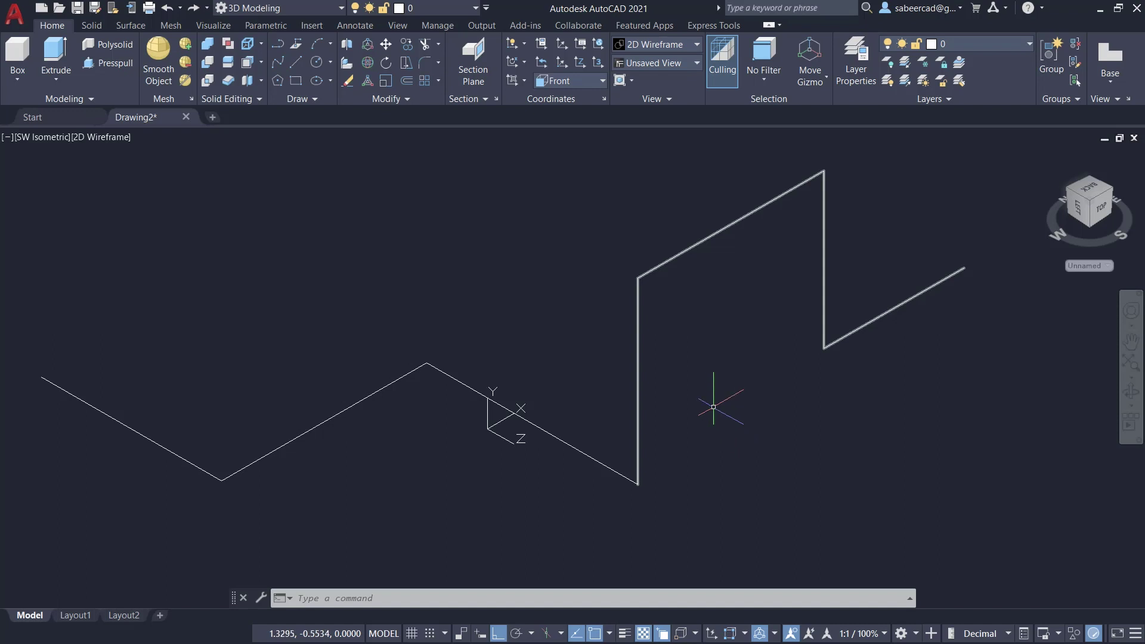
pyautogui.click(422, 60)
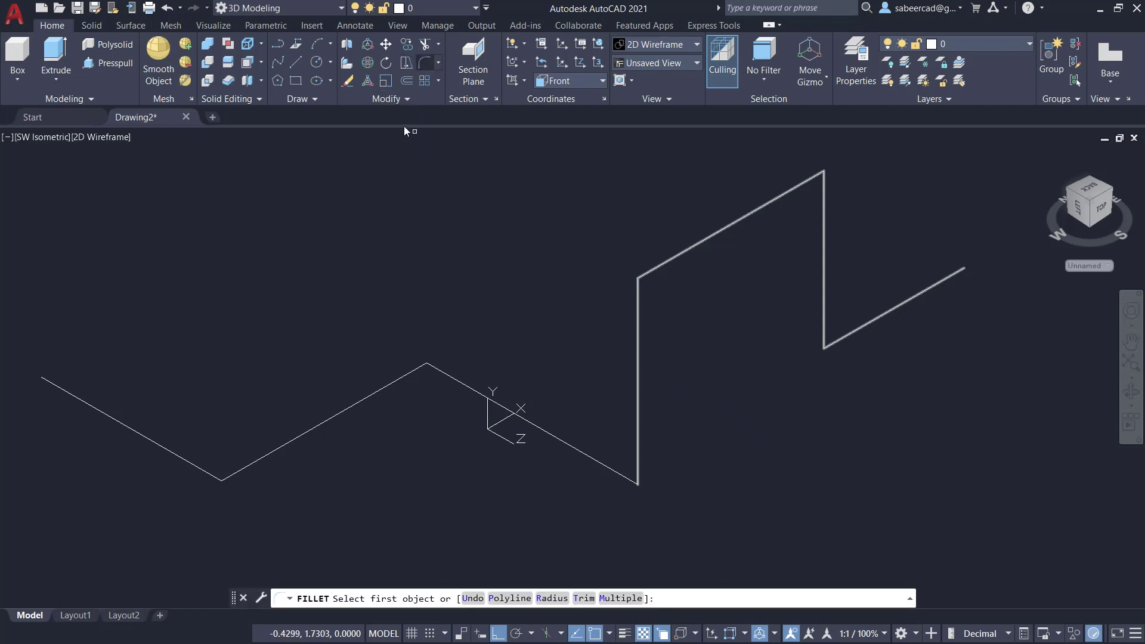
pyautogui.click(552, 599)
pyautogui.click(505, 251)
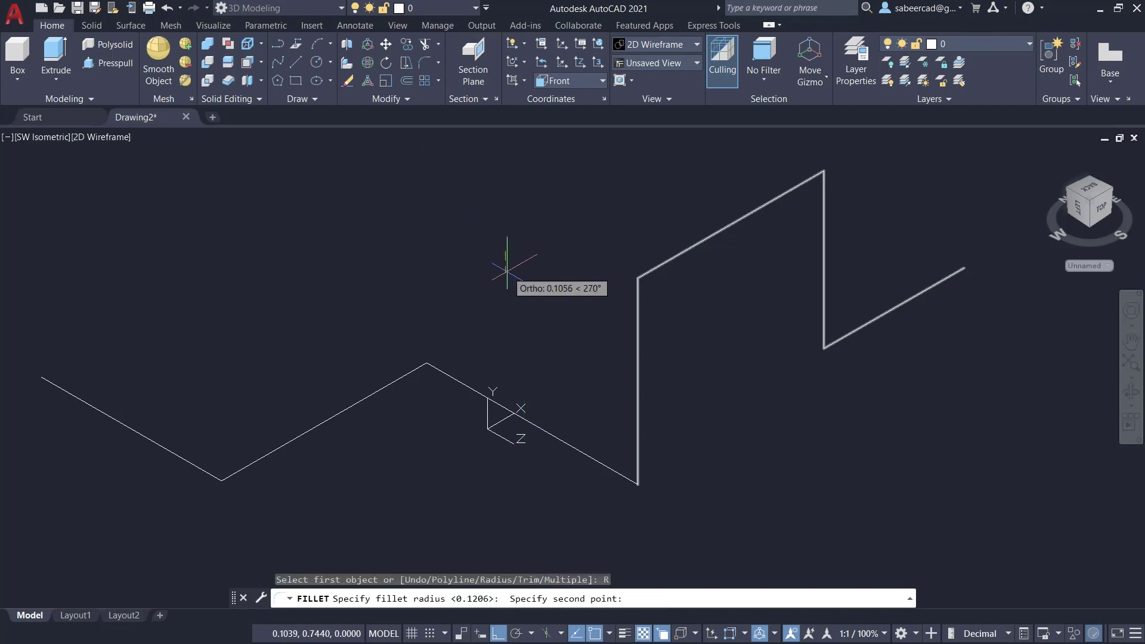
pyautogui.click(507, 281)
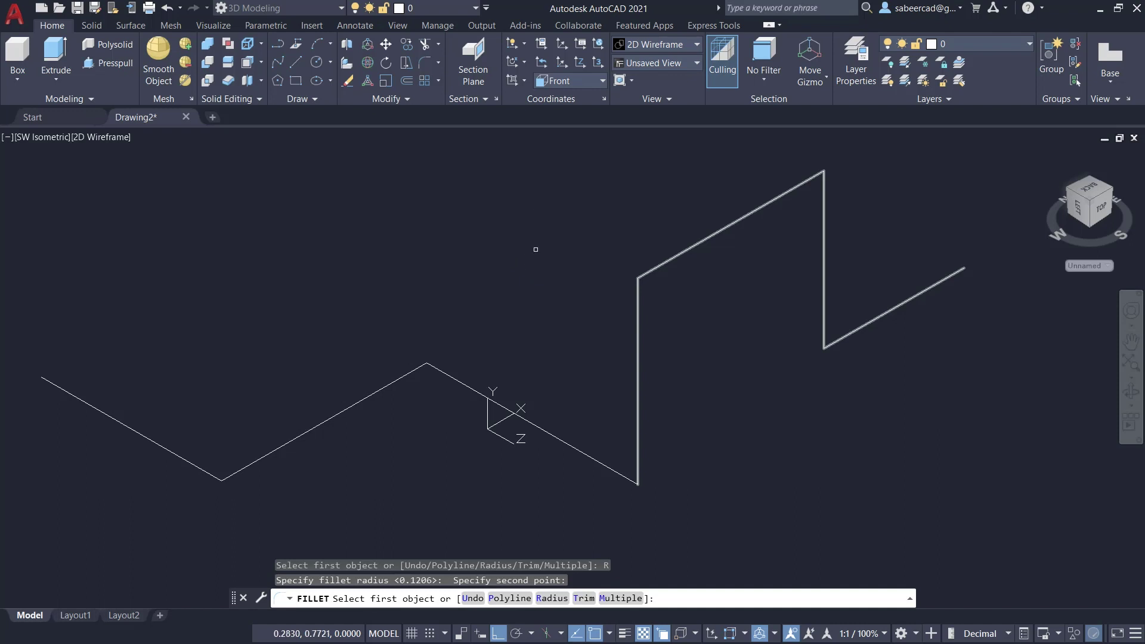
pyautogui.click(509, 599)
pyautogui.click(493, 400)
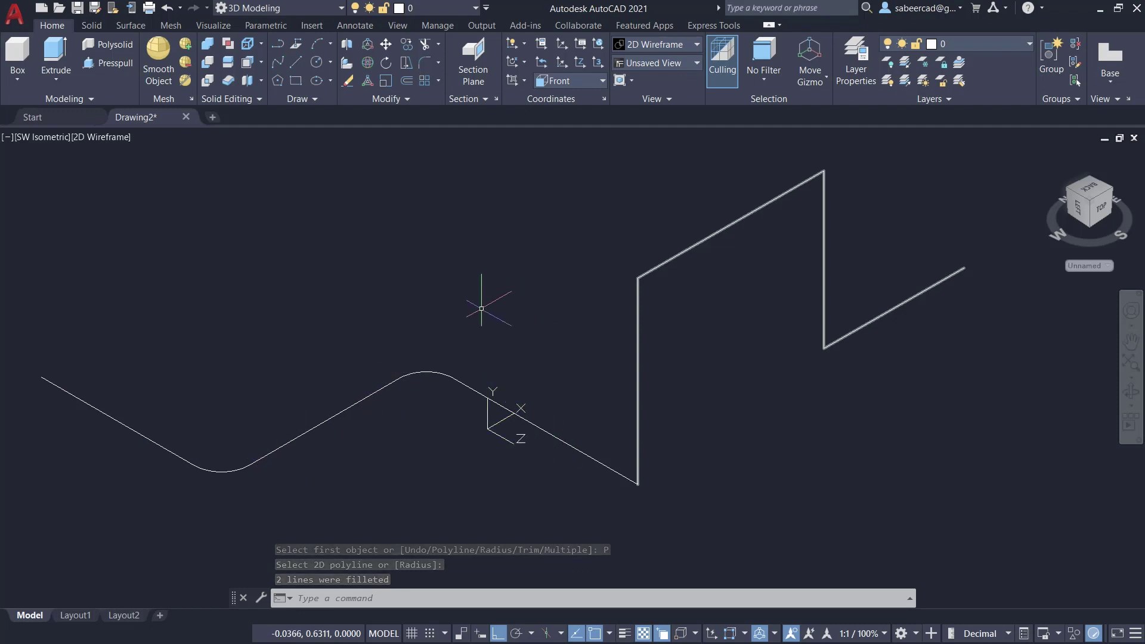
# Step: Fillet all corners of the second, vertical-plane polyline with the same radius, using the Polyline option
pyautogui.rightClick(483, 270)
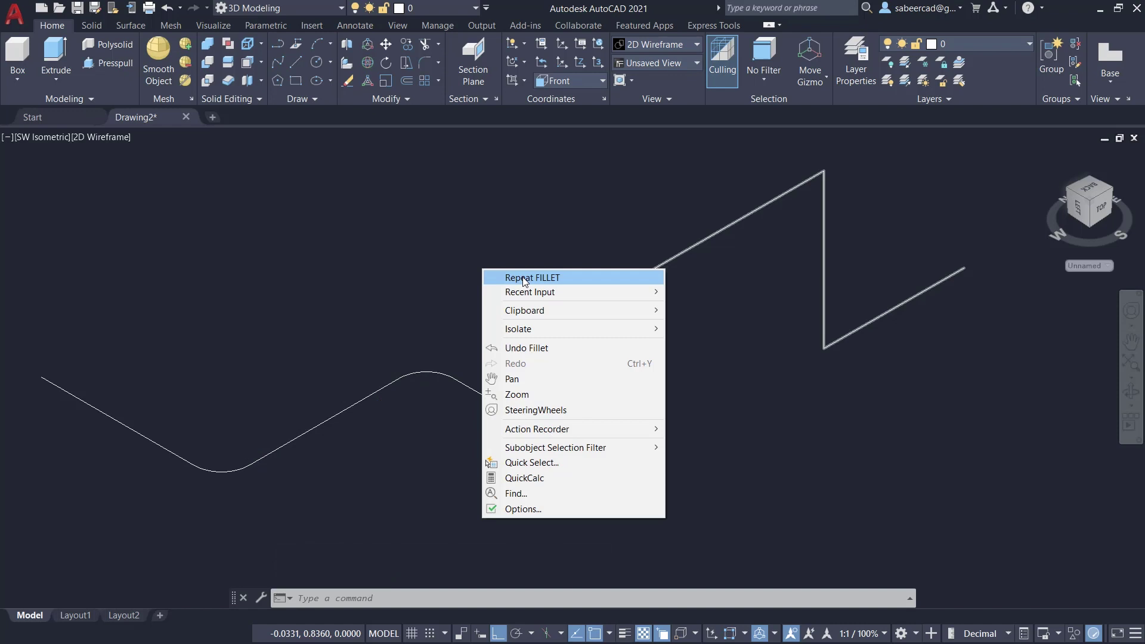
pyautogui.click(525, 278)
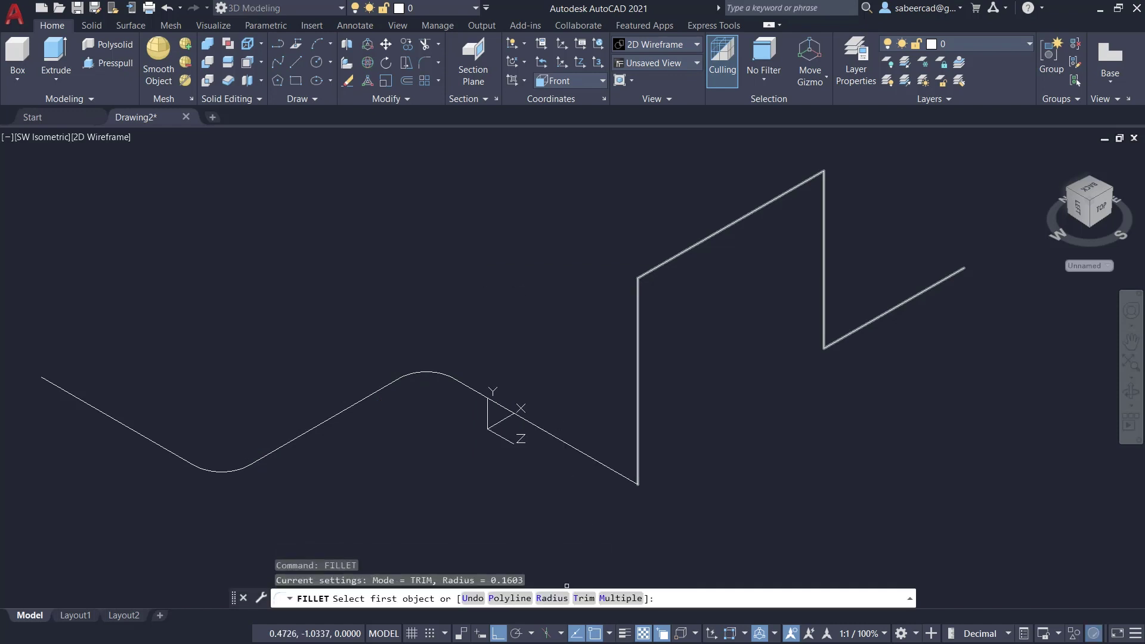
pyautogui.write('P')
pyautogui.press('Return')
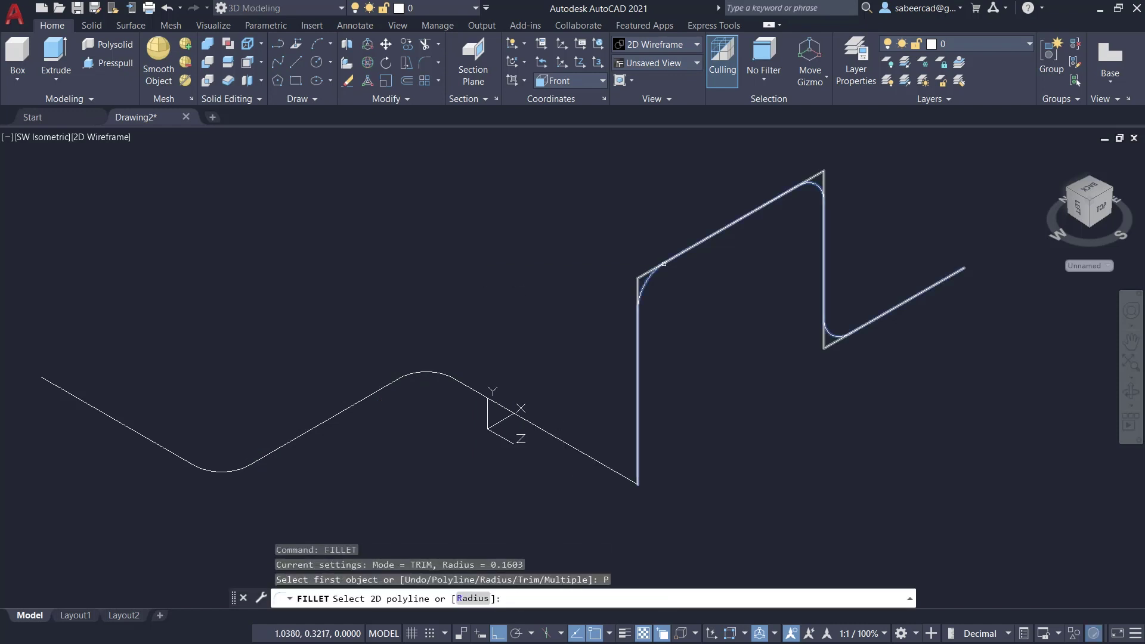
pyautogui.click(670, 263)
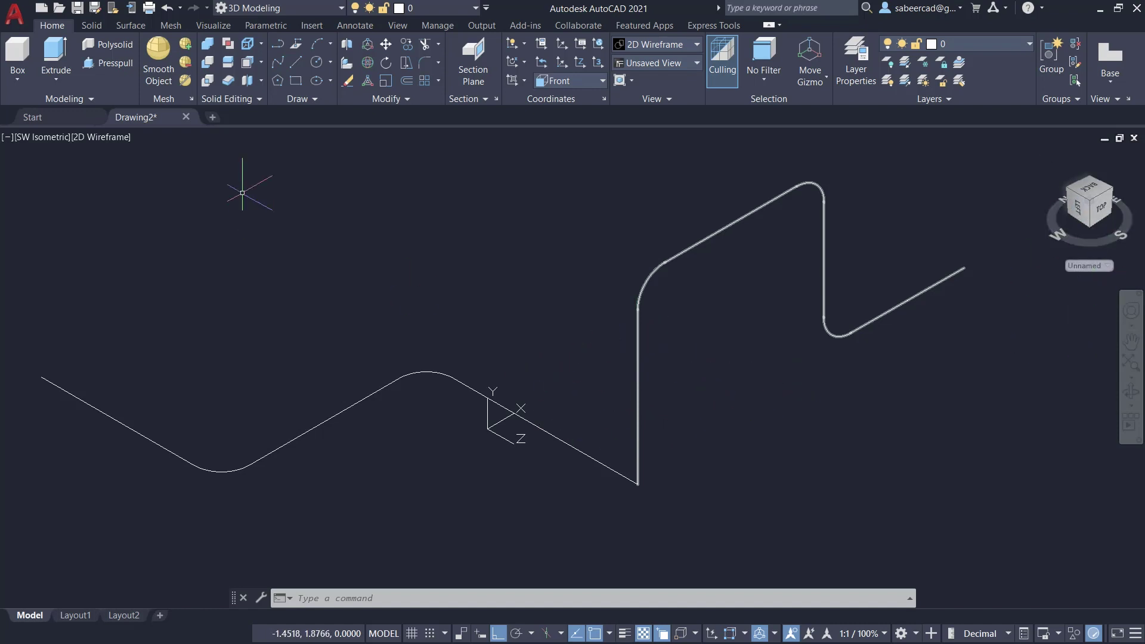
# Step: Switch the coordinate system to the Left UCS
pyautogui.click(206, 27)
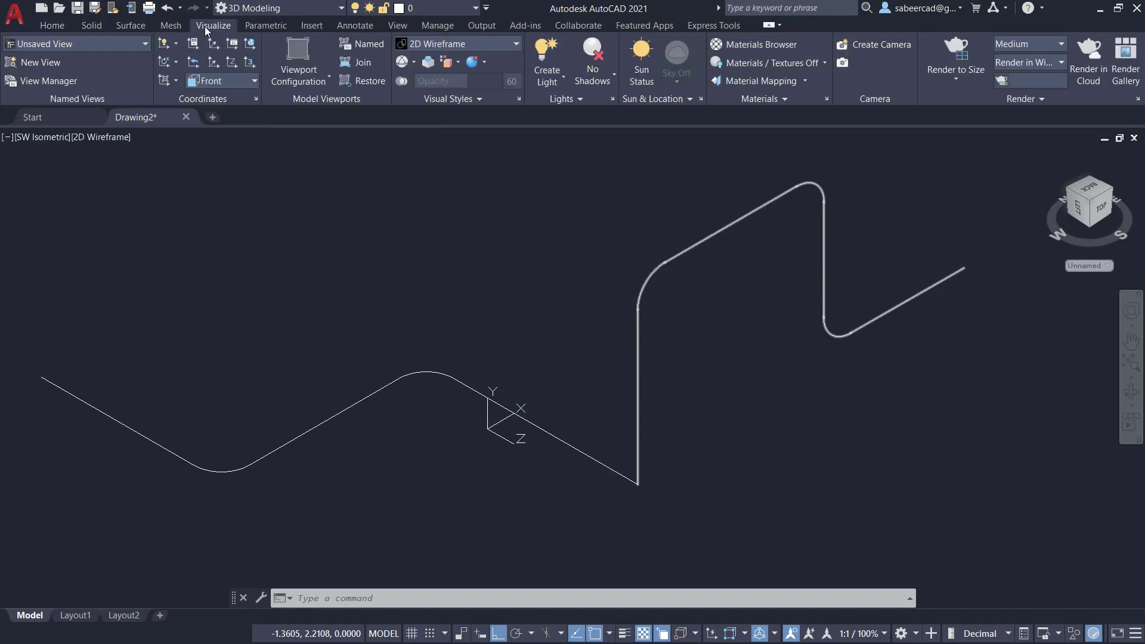
pyautogui.click(217, 81)
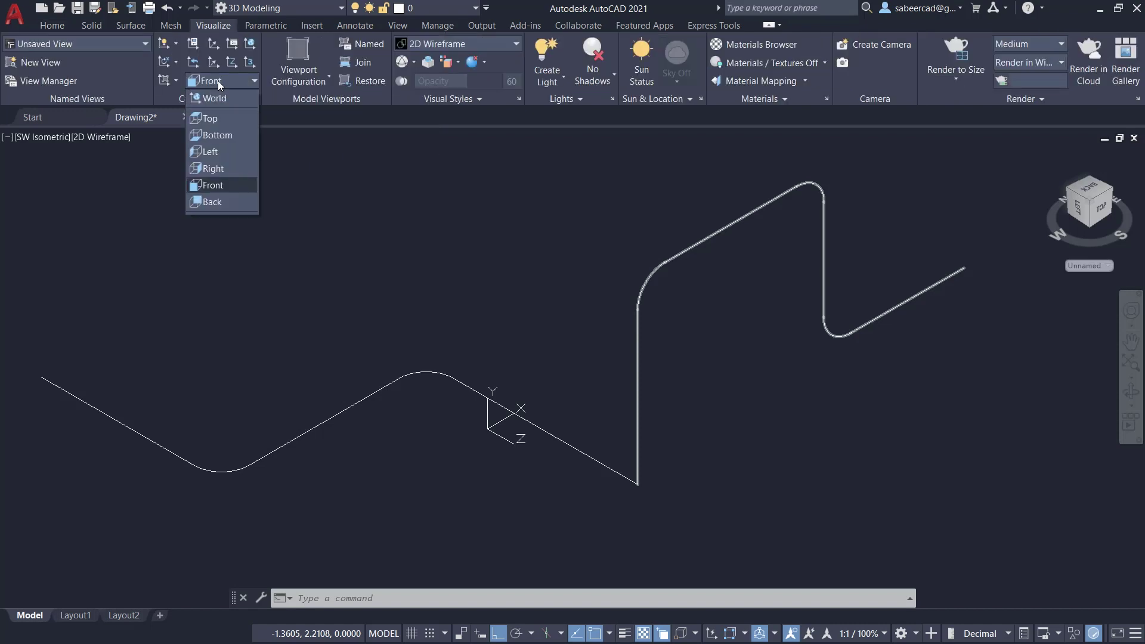
pyautogui.click(221, 151)
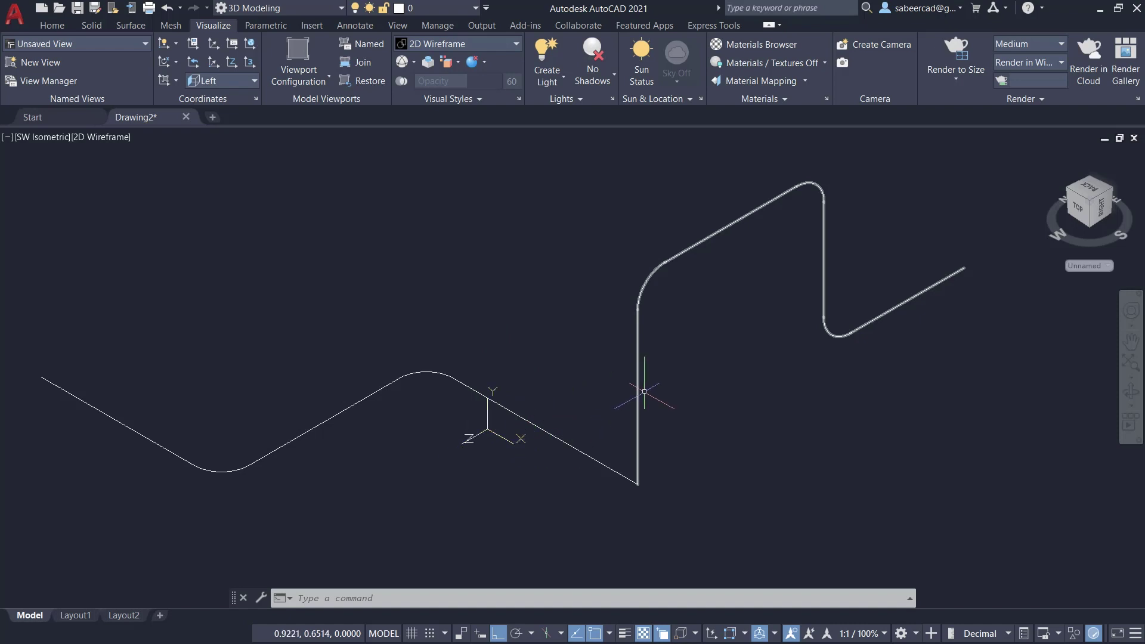
# Step: Draw a two-segment polyline over the first path's last straight run and up the second path's vertical run, through their shared corner
pyautogui.click(57, 27)
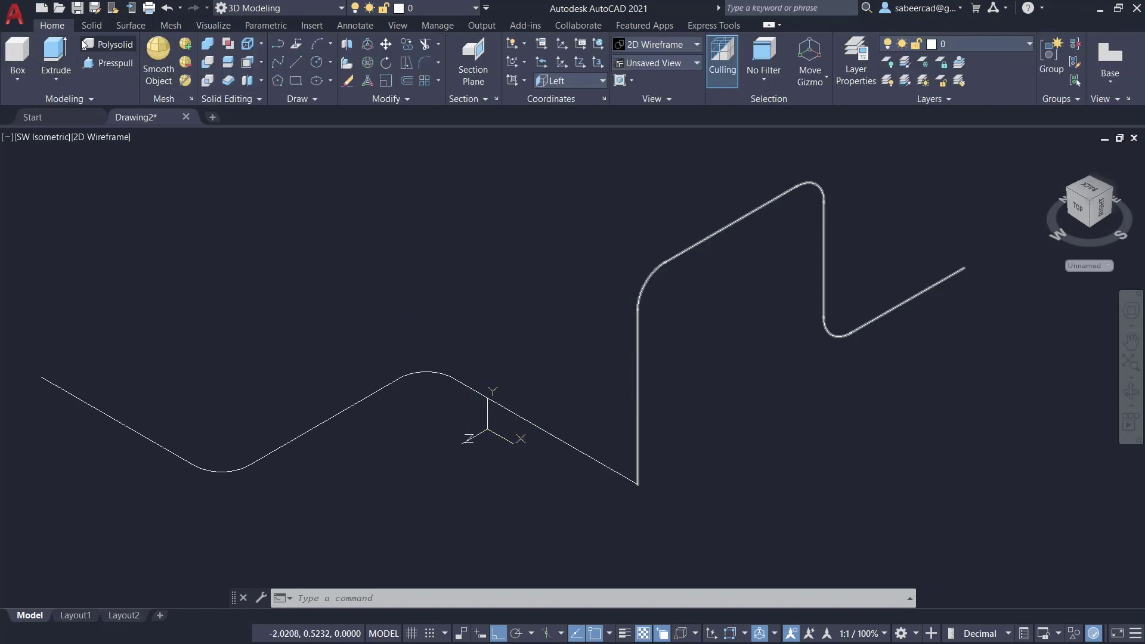
pyautogui.click(277, 62)
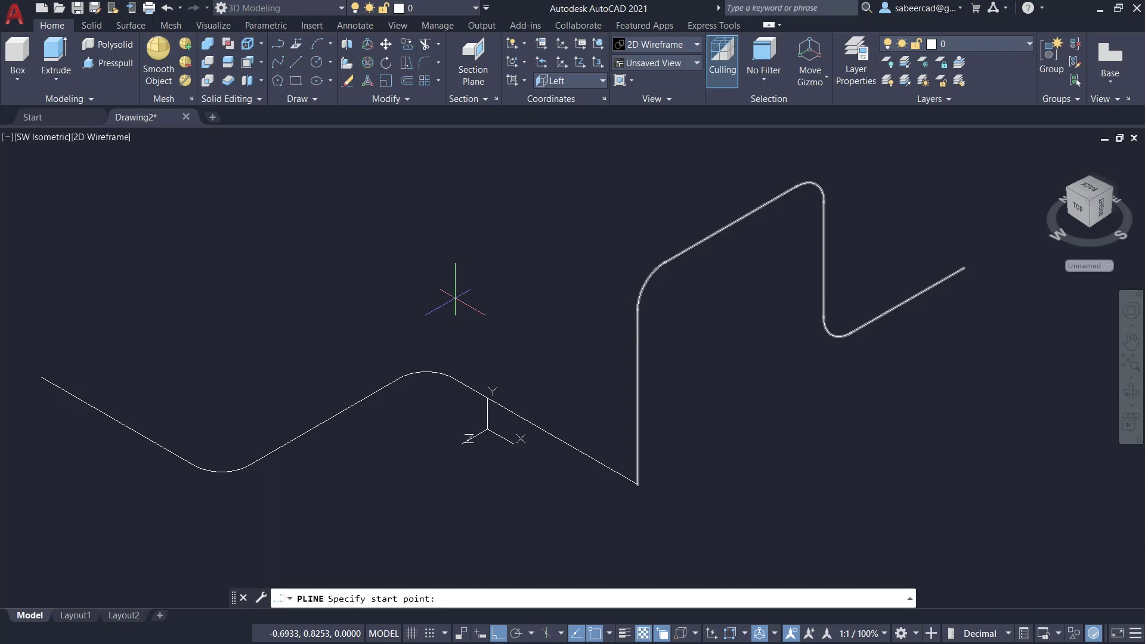
pyautogui.click(454, 378)
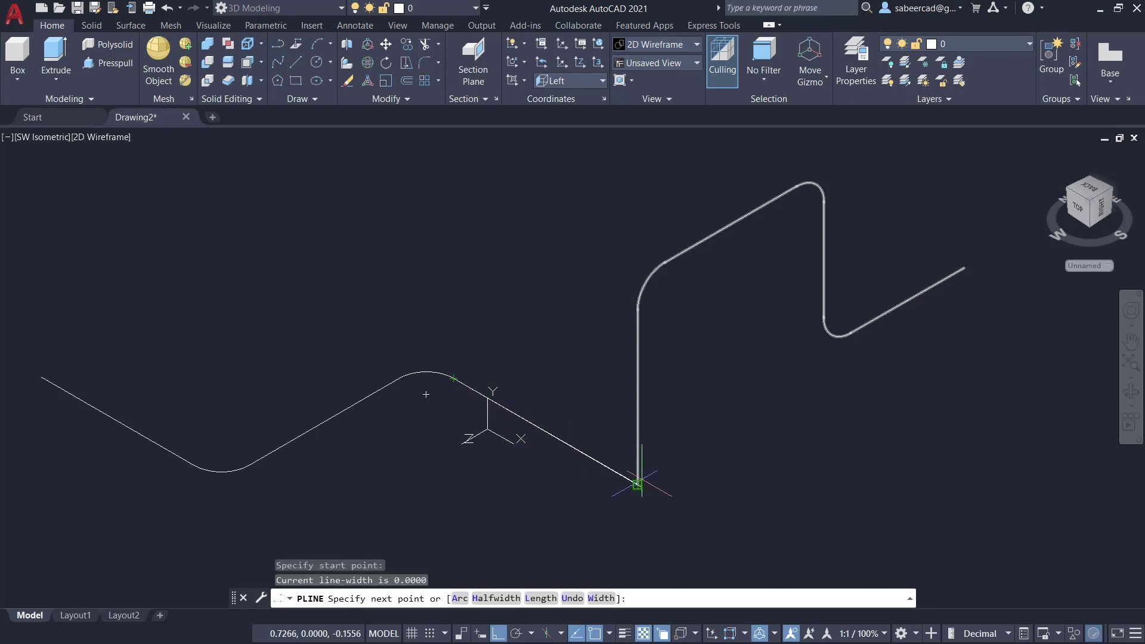
pyautogui.click(638, 483)
pyautogui.click(638, 309)
pyautogui.press('Return')
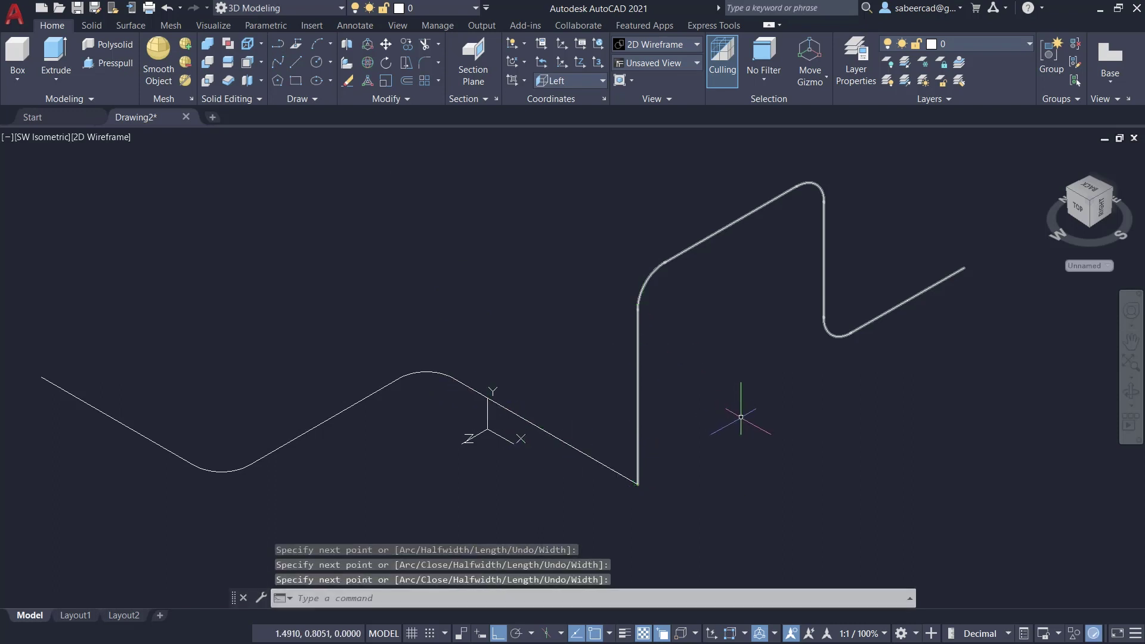
# Step: Fillet the corner of the new two-segment polyline using the Polyline option and the existing radius
pyautogui.click(419, 66)
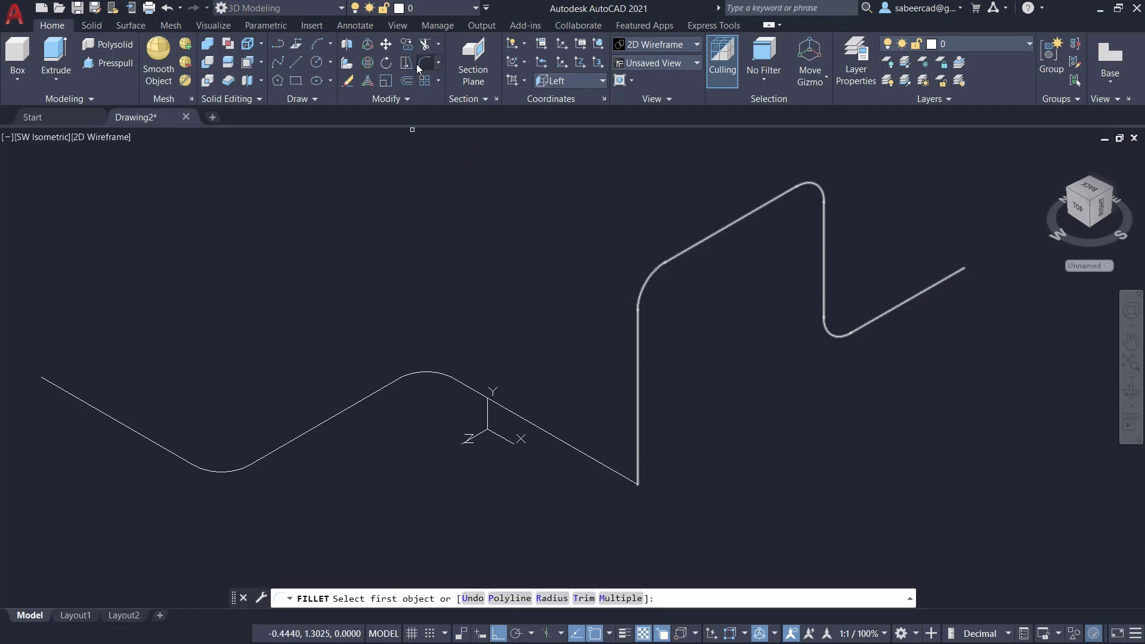
pyautogui.click(514, 596)
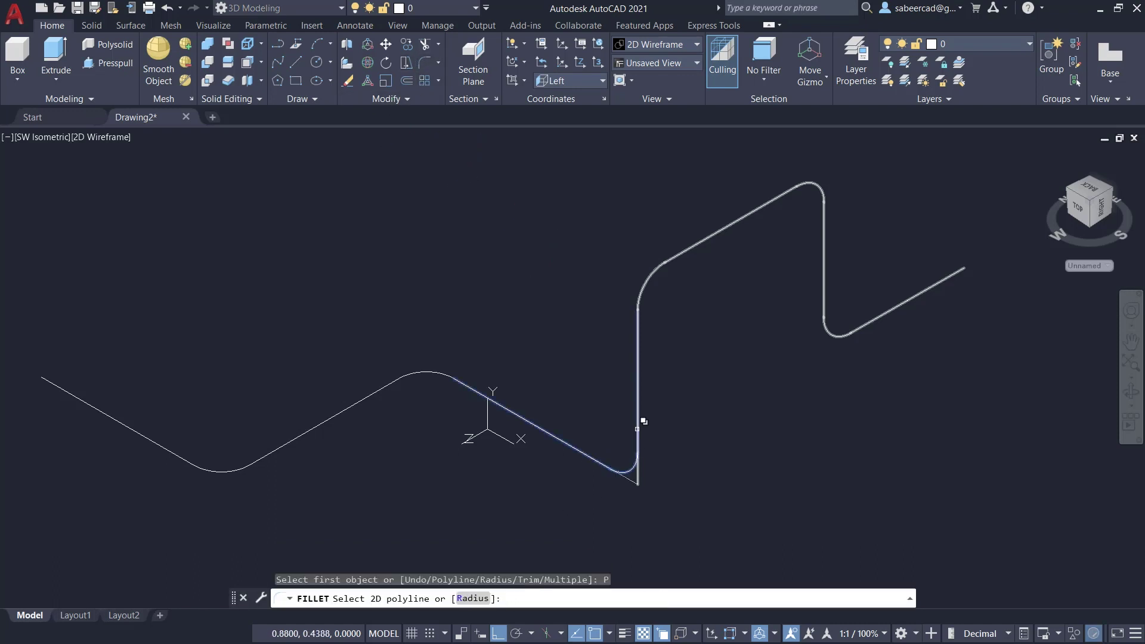
pyautogui.click(638, 429)
pyautogui.click(697, 480)
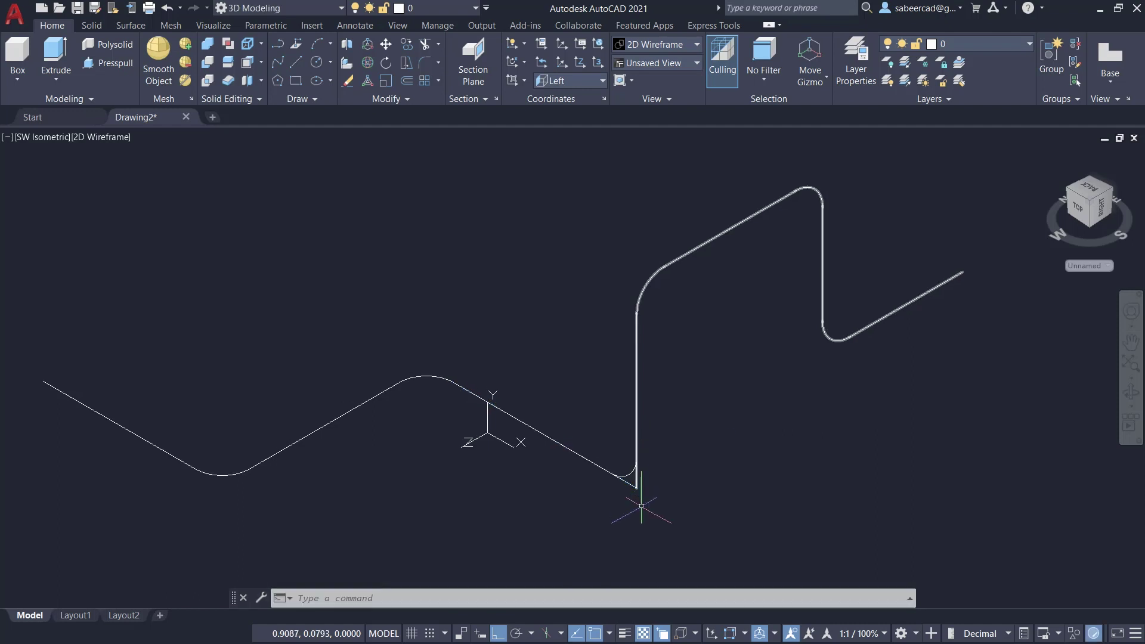
pyautogui.scroll(4, 639, 502)
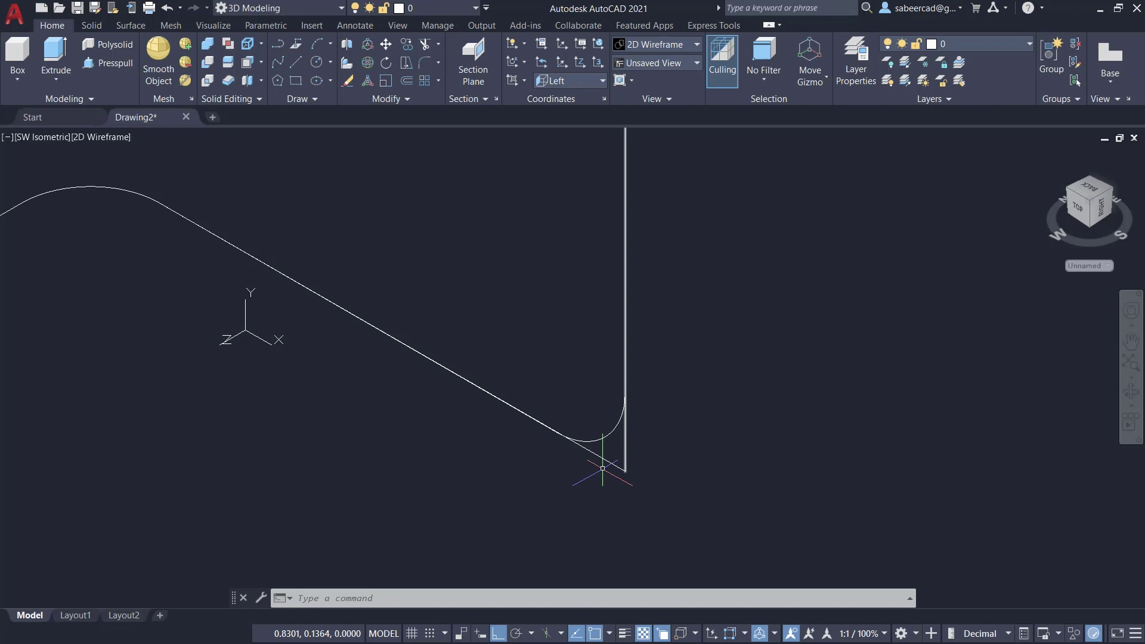
pyautogui.scroll(-4, 609, 503)
pyautogui.click(609, 503)
pyautogui.press('Escape')
pyautogui.press('Escape')
pyautogui.click(614, 486)
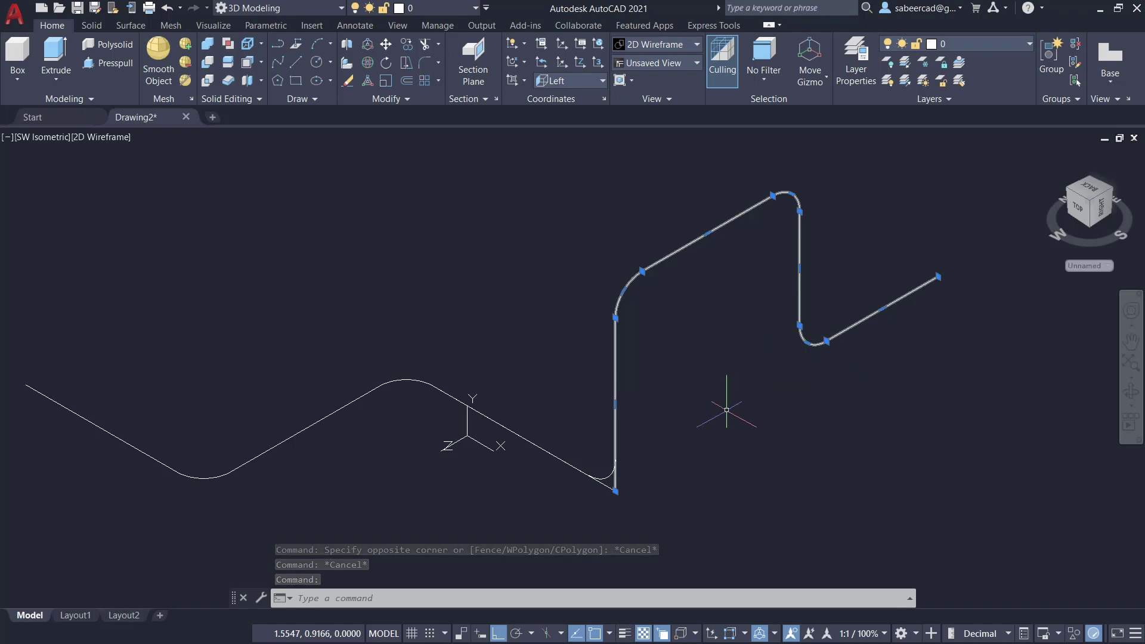
pyautogui.press('Escape')
# Step: Explode the vertical-plane polyline and the first zigzag polyline that meet at the sharp corner
pyautogui.write('x')
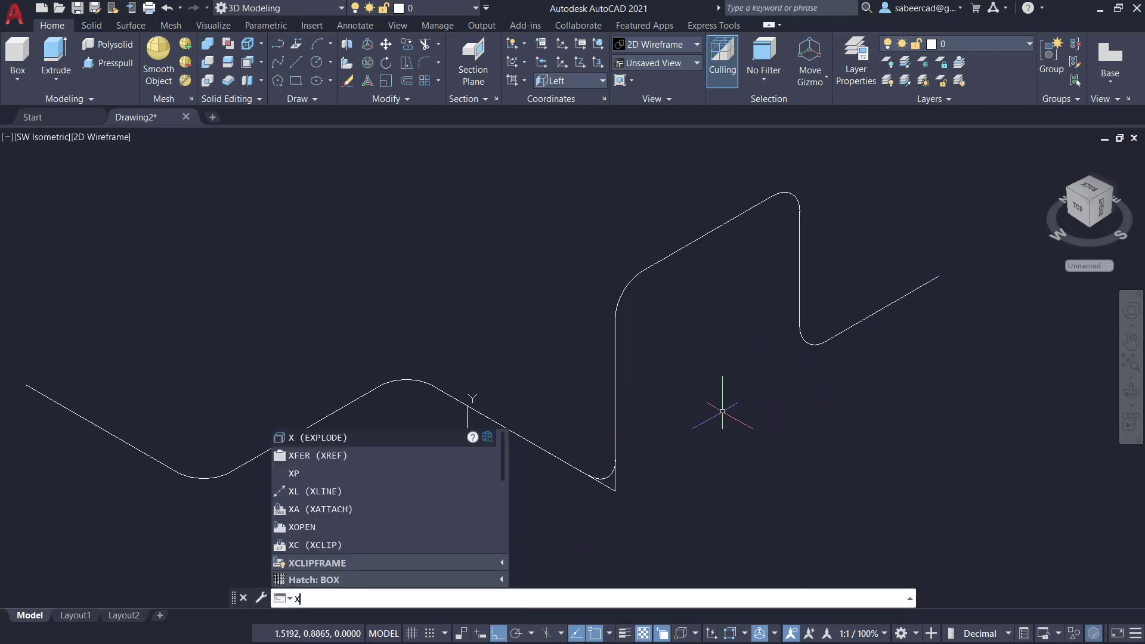
pyautogui.press('Return')
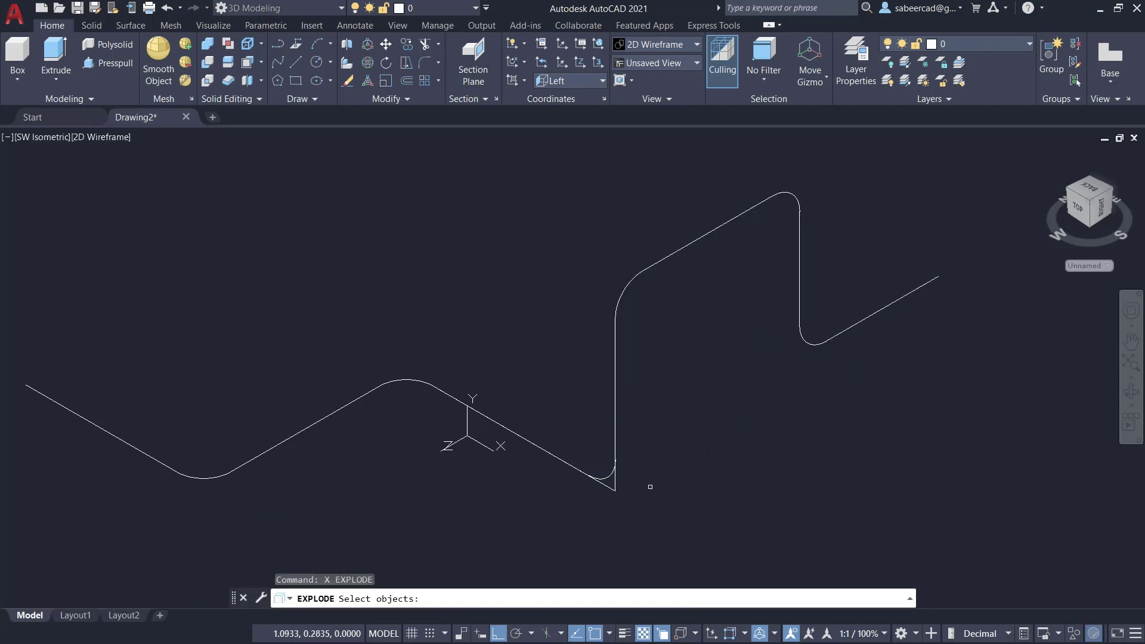
pyautogui.click(615, 481)
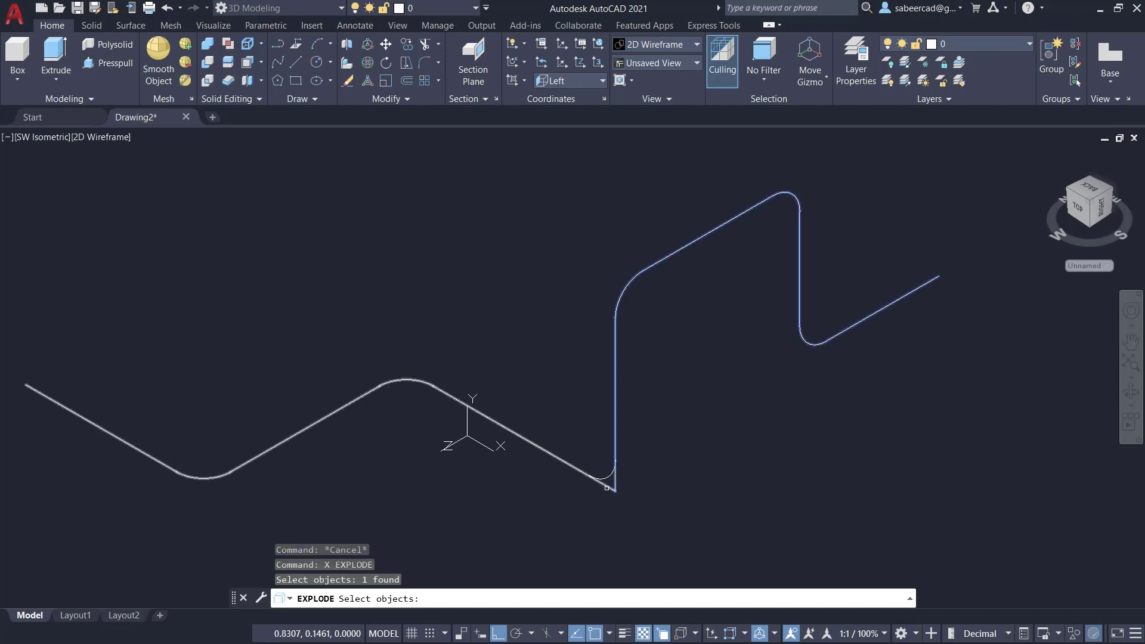
pyautogui.click(607, 484)
pyautogui.press('Return')
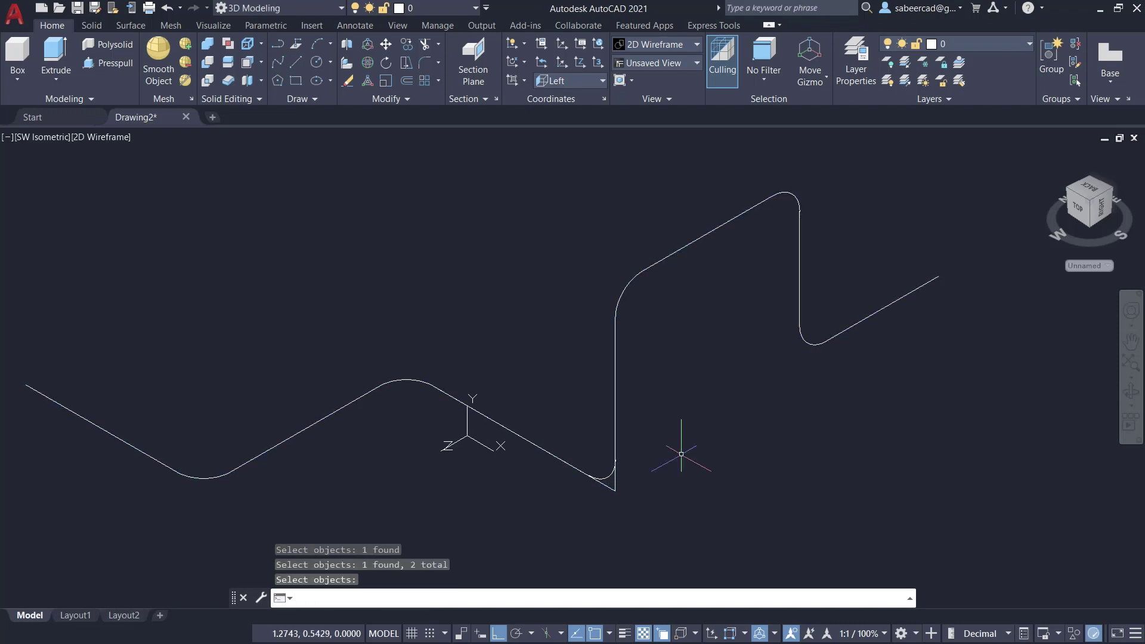
# Step: Erase the leftover straight segments forming the sharp corner outside the new fillet arc
pyautogui.click(348, 81)
pyautogui.press('Escape')
pyautogui.click(348, 81)
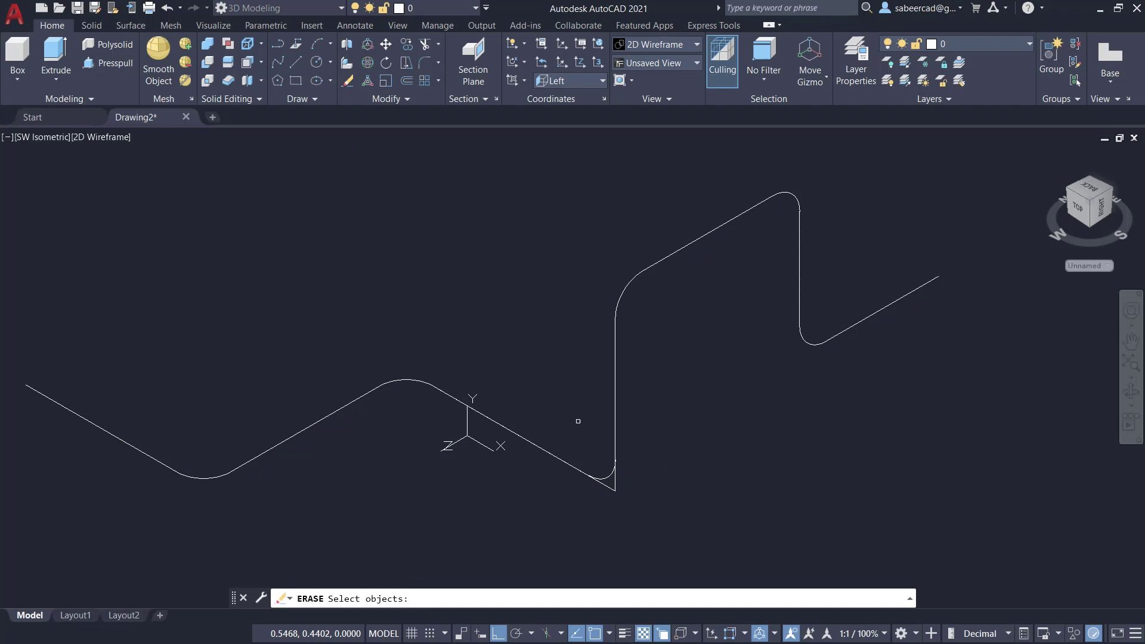
pyautogui.click(626, 485)
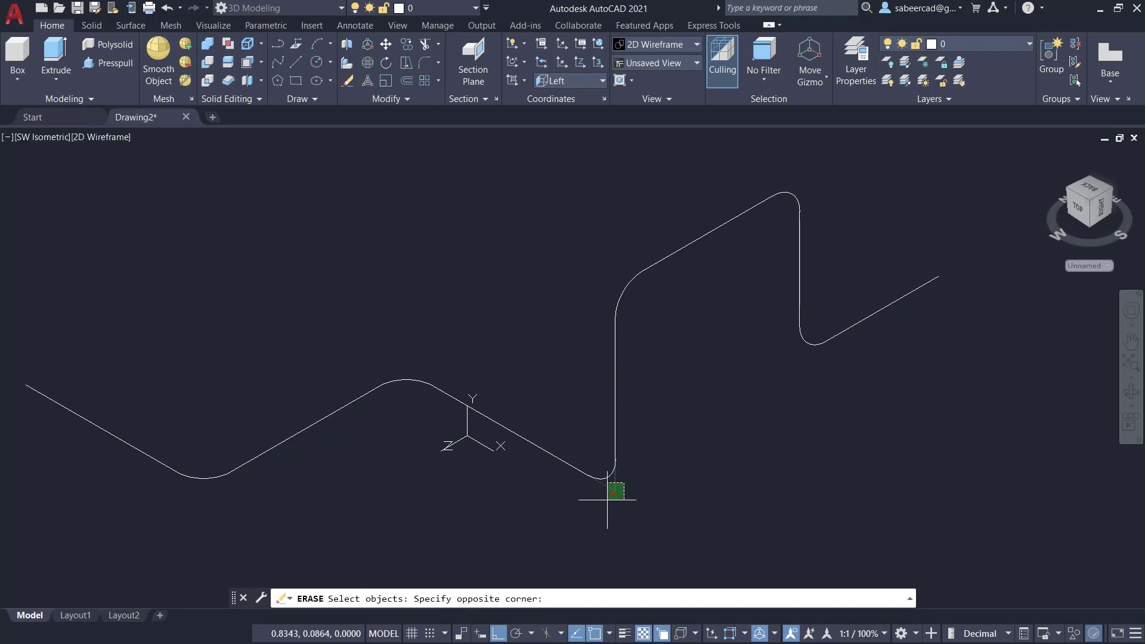
pyautogui.click(607, 500)
pyautogui.press('Return')
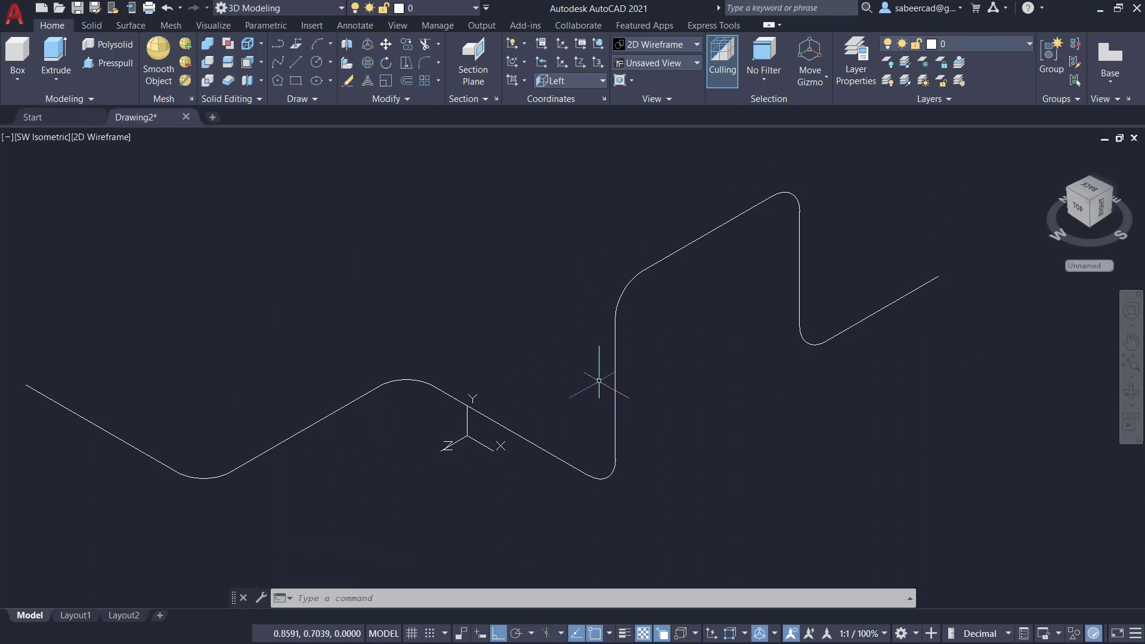
# Step: Join all remaining lines, arcs and the filleted polyline into one continuous path
pyautogui.click(413, 96)
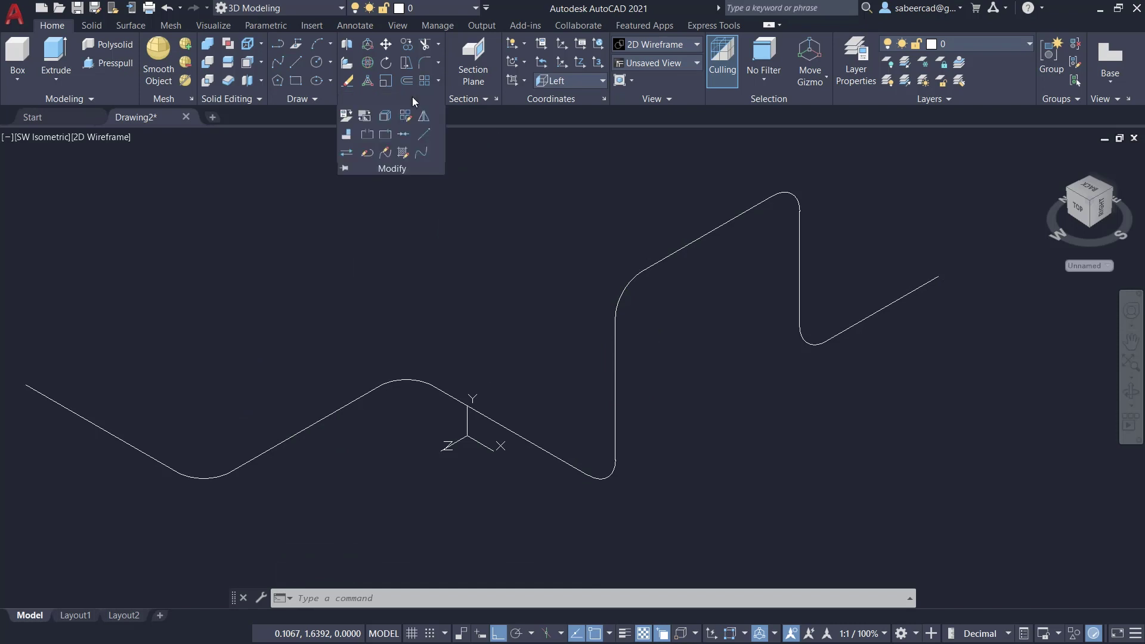
pyautogui.click(403, 135)
pyautogui.click(404, 134)
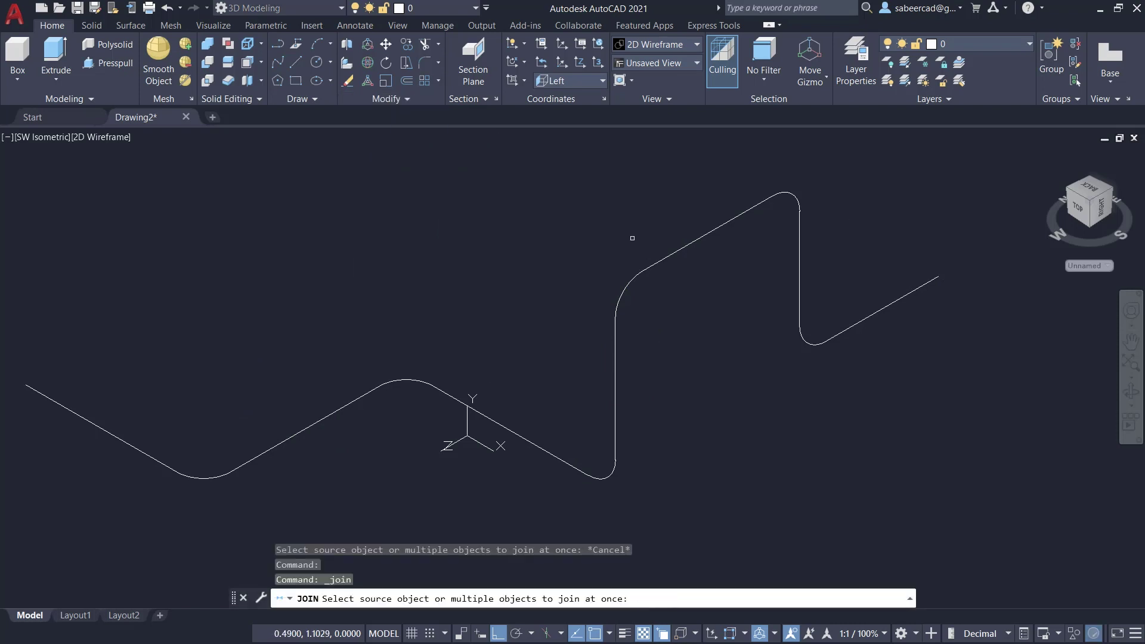
pyautogui.click(890, 164)
pyautogui.click(154, 492)
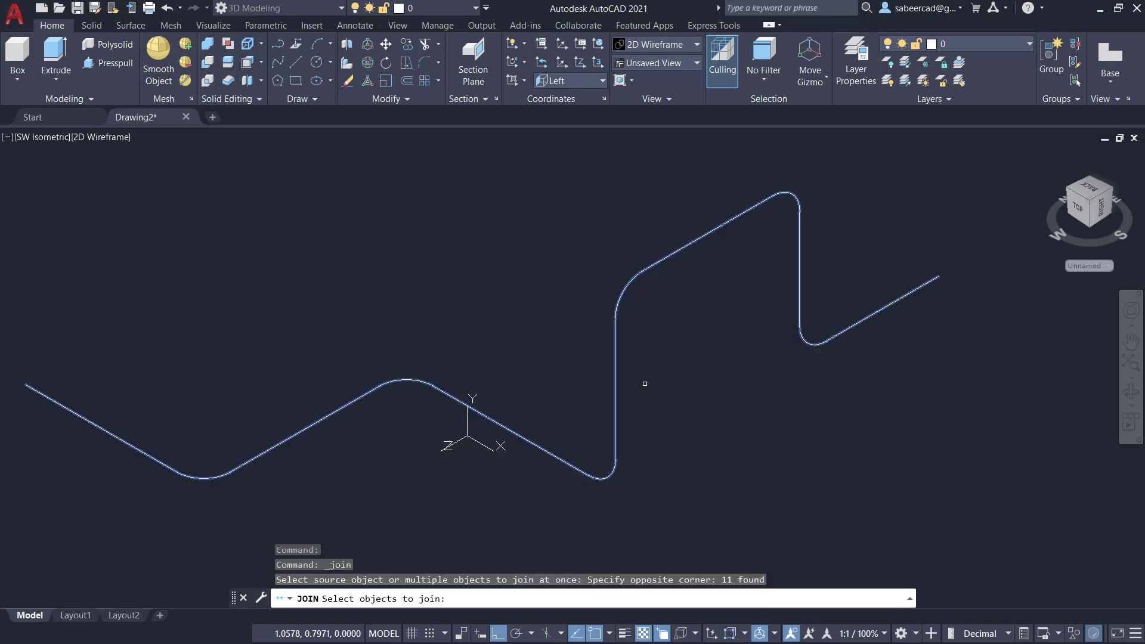
pyautogui.press('Return')
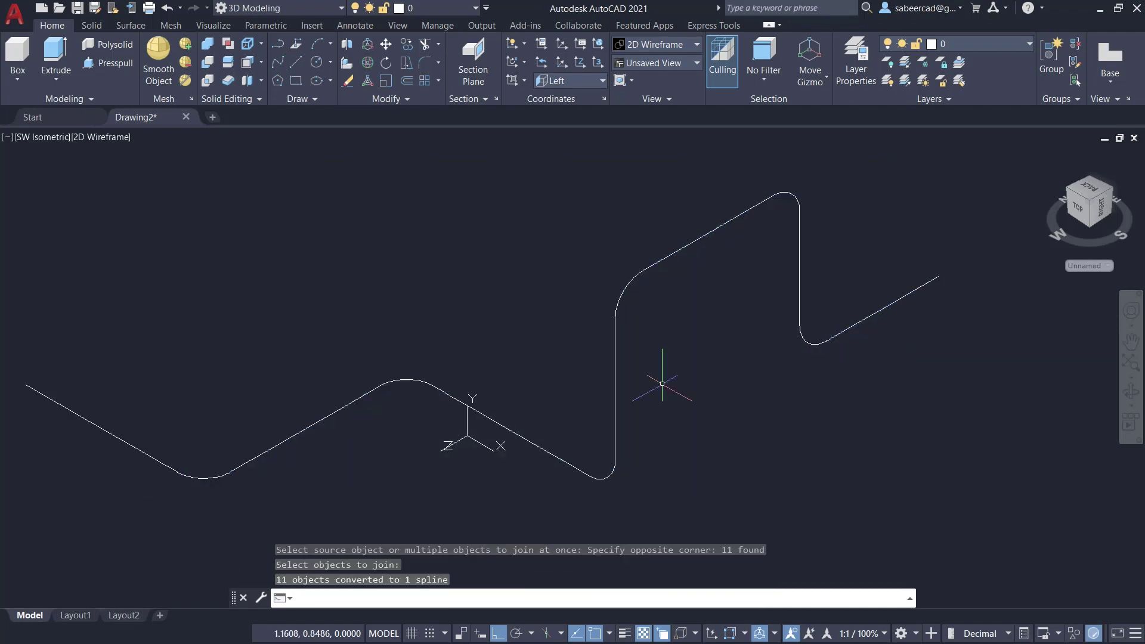
pyautogui.press('Escape')
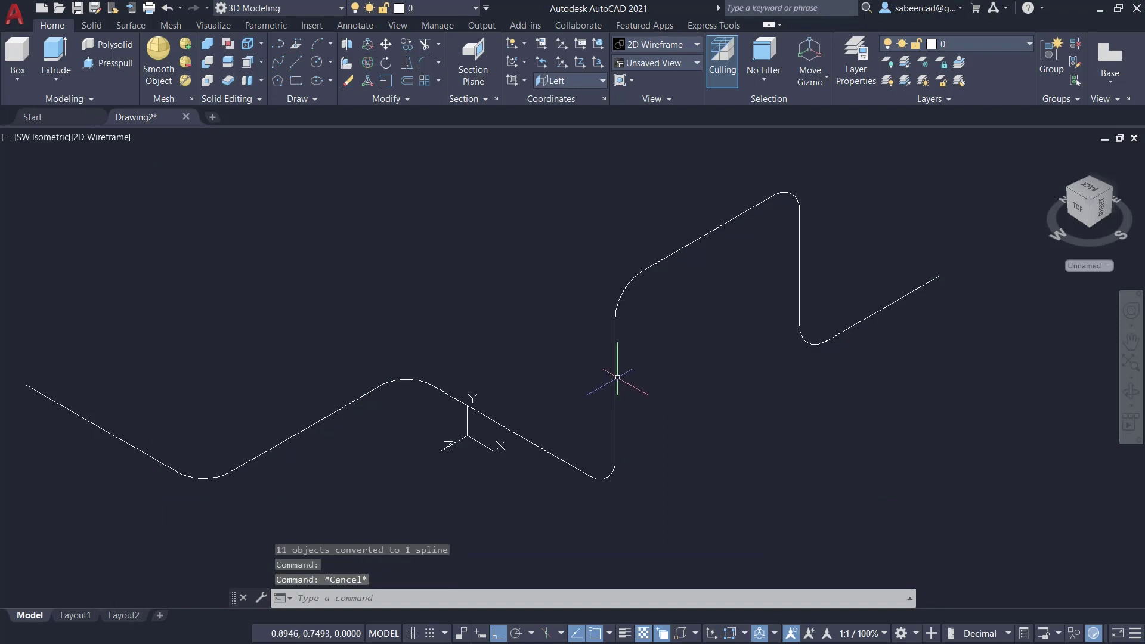
pyautogui.click(616, 377)
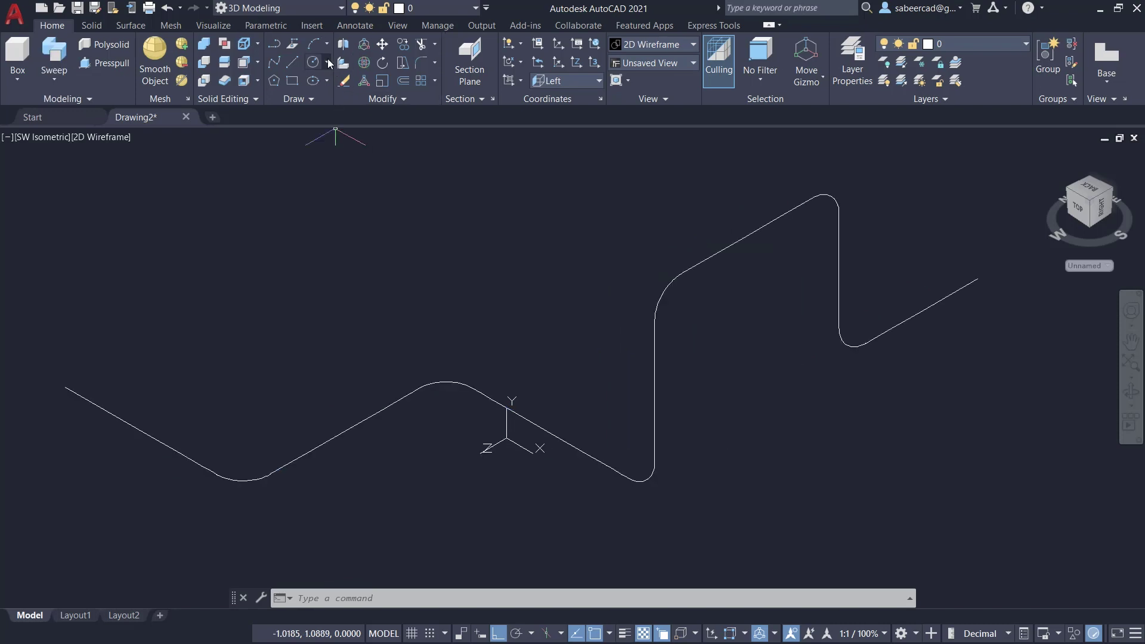
# Step: Draw a circle with a radius of about 0.1 in empty space above the path's first run
pyautogui.click(327, 62)
pyautogui.click(341, 90)
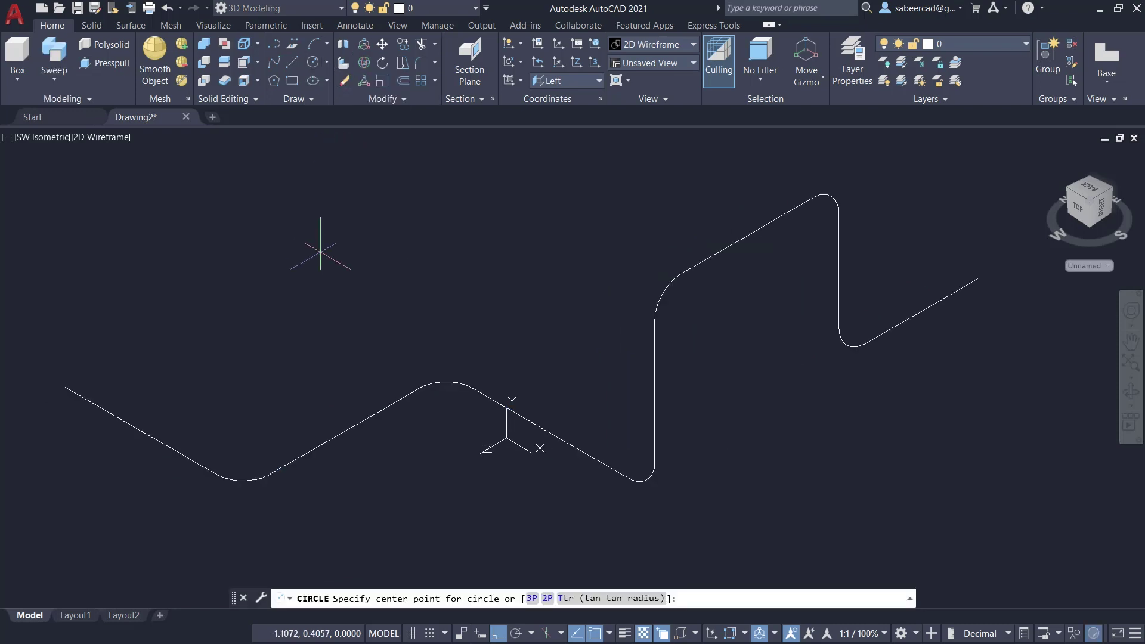
pyautogui.click(289, 286)
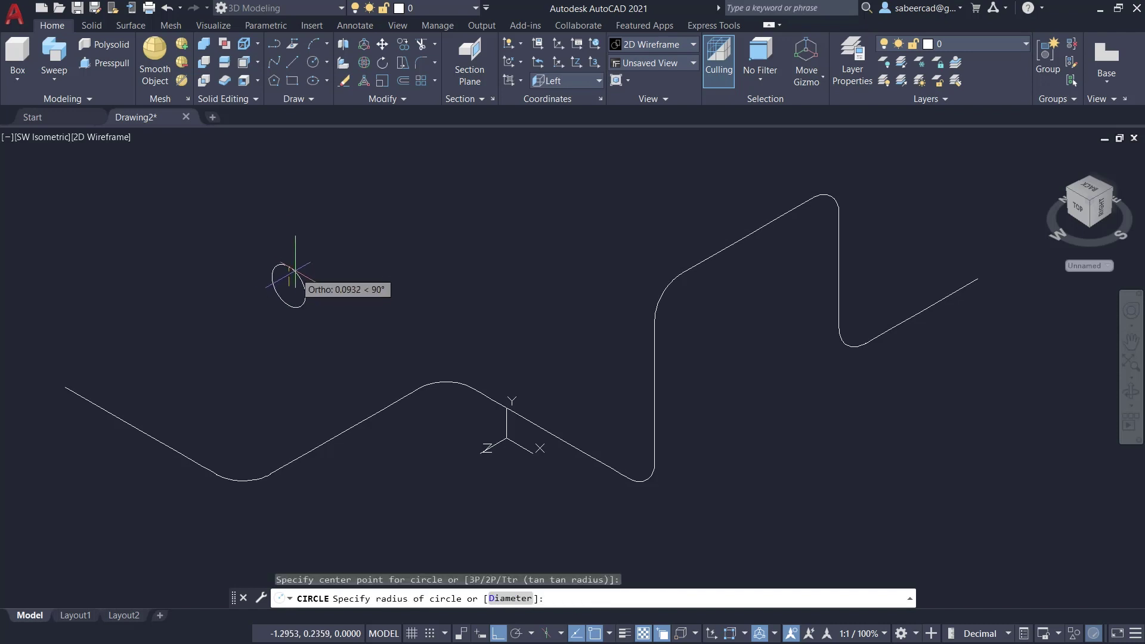
pyautogui.click(296, 268)
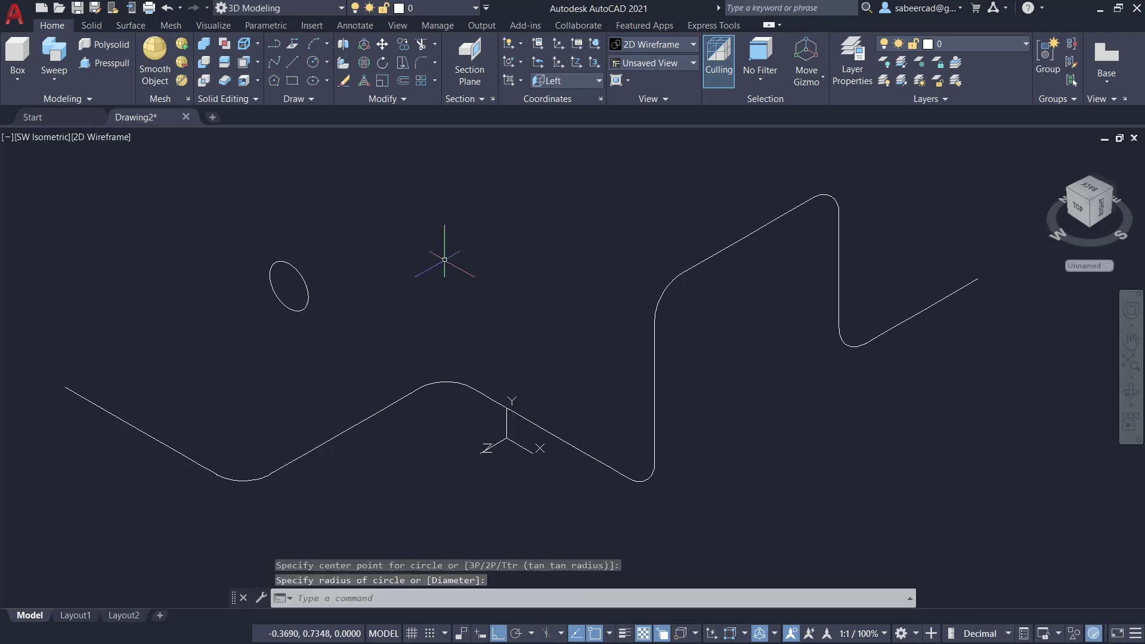
pyautogui.click(54, 79)
pyautogui.click(57, 111)
pyautogui.press('Escape')
# Step: Sweep the circle along the joined path to form a solid
pyautogui.click(61, 80)
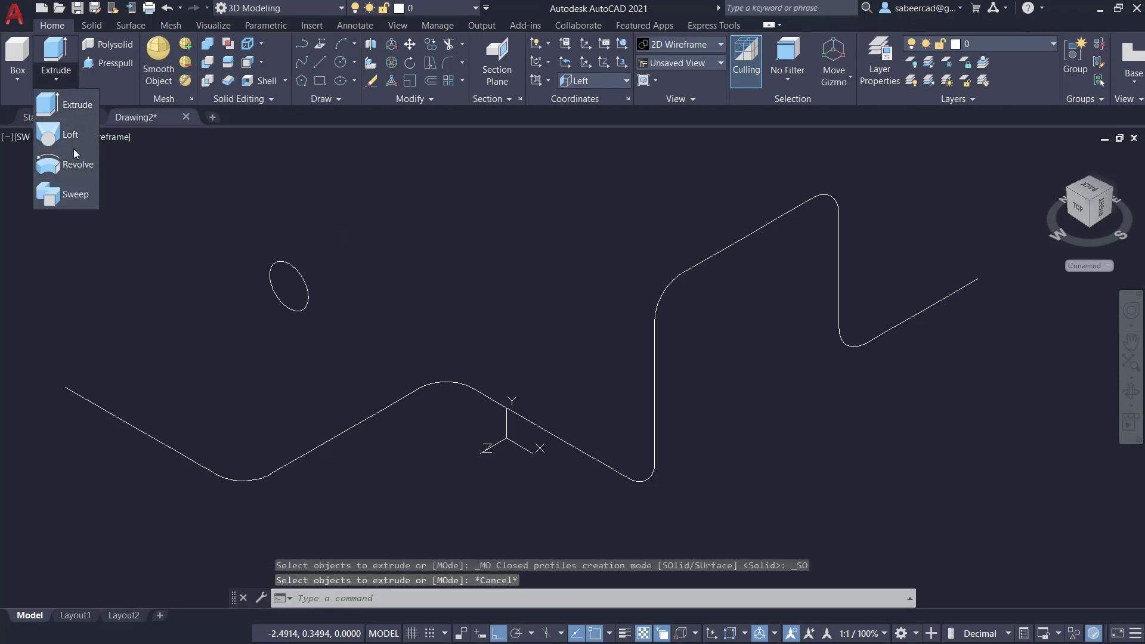
pyautogui.click(78, 200)
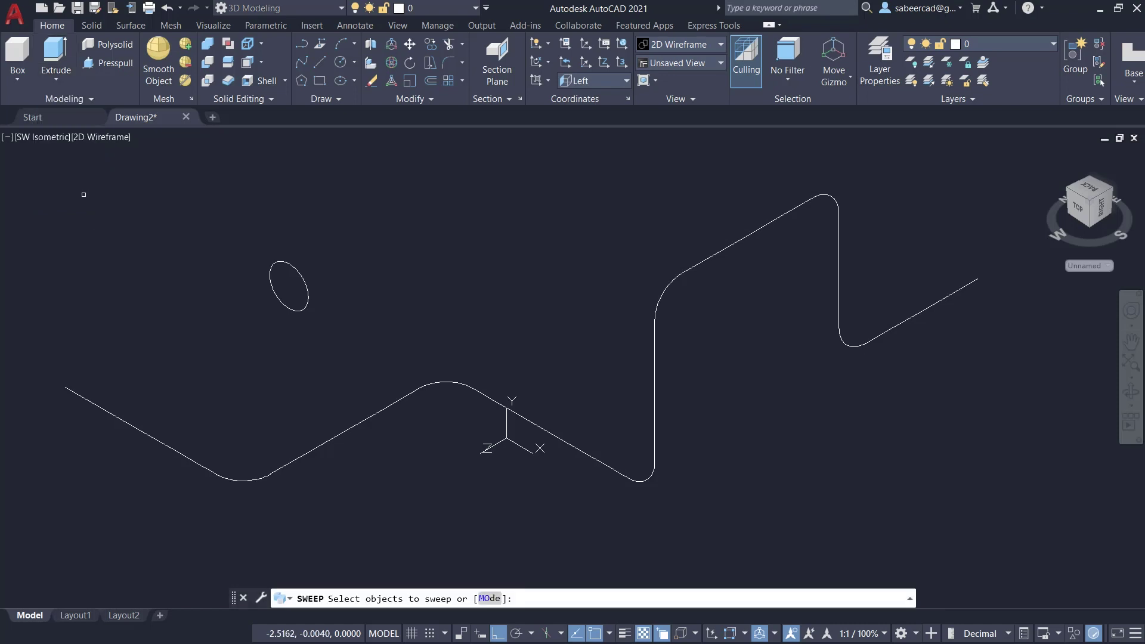
pyautogui.click(296, 273)
pyautogui.press('Return')
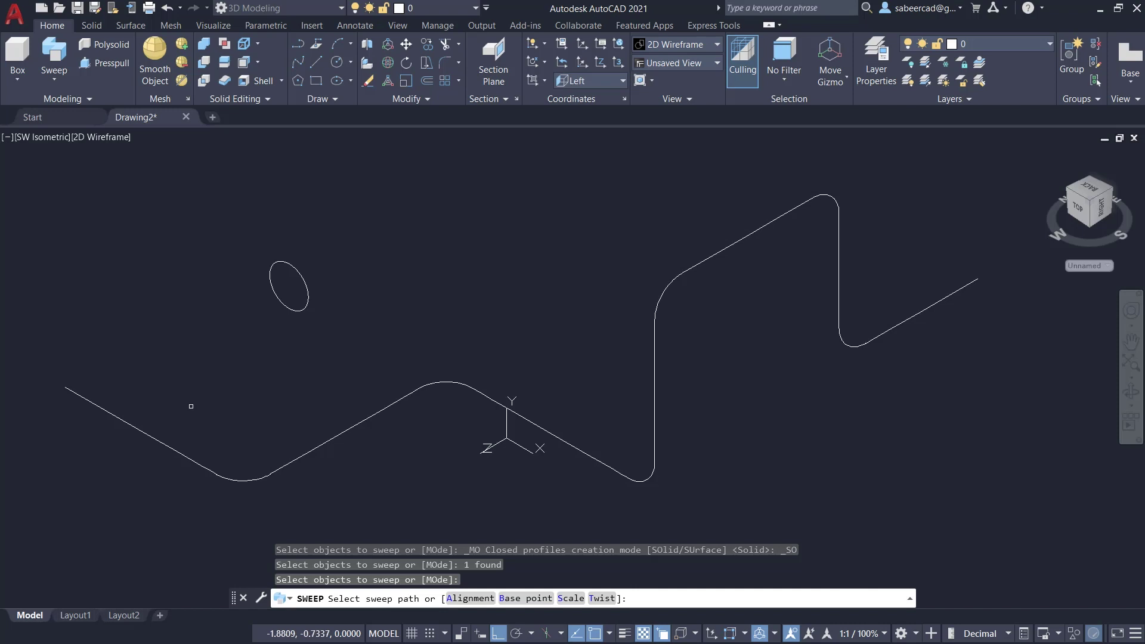
pyautogui.click(197, 464)
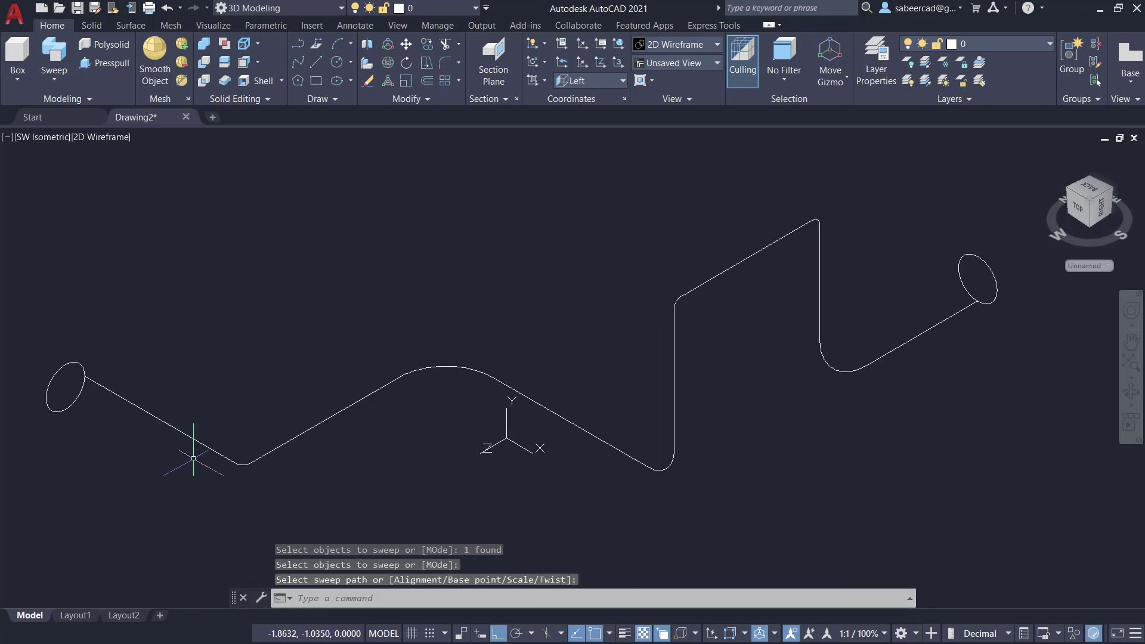
# Step: Display the swept pipe in the Shaded with edges visual style and view it from a different angle
pyautogui.click(115, 138)
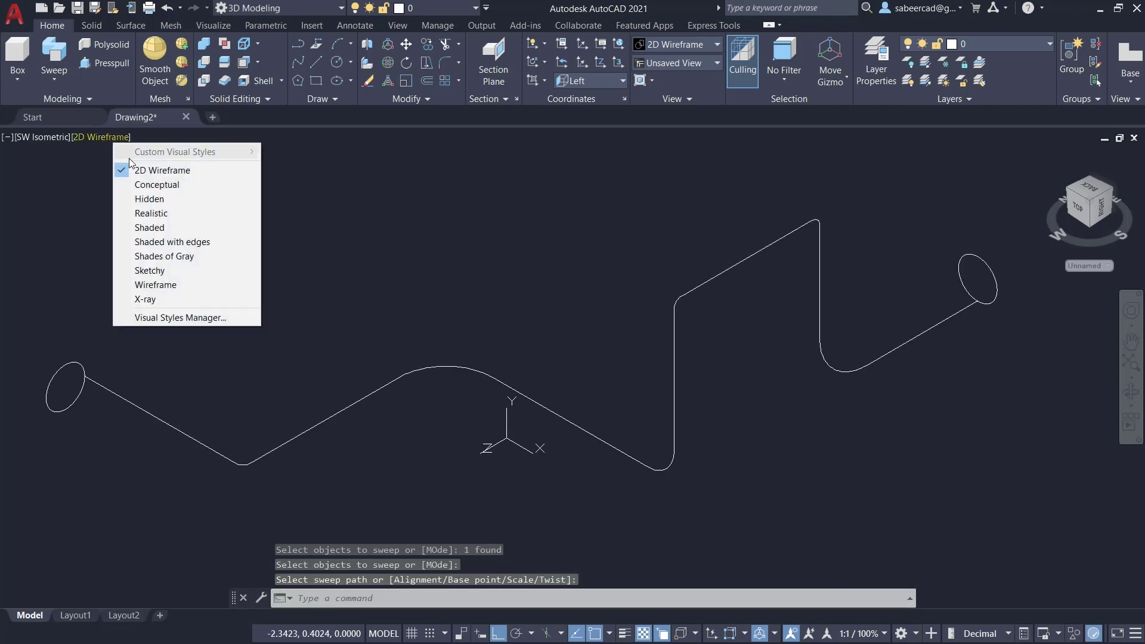
pyautogui.click(172, 246)
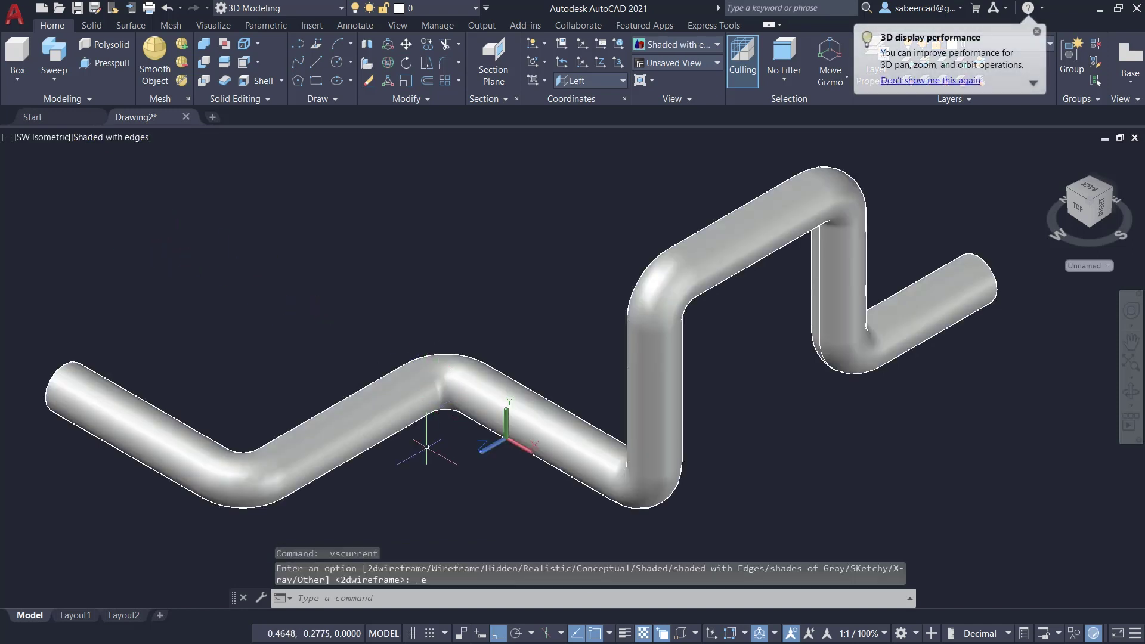
pyautogui.keyDown('shift'); pyautogui.moveTo(416, 455); pyautogui.dragTo(273, 379, button='middle'); pyautogui.keyUp('shift')
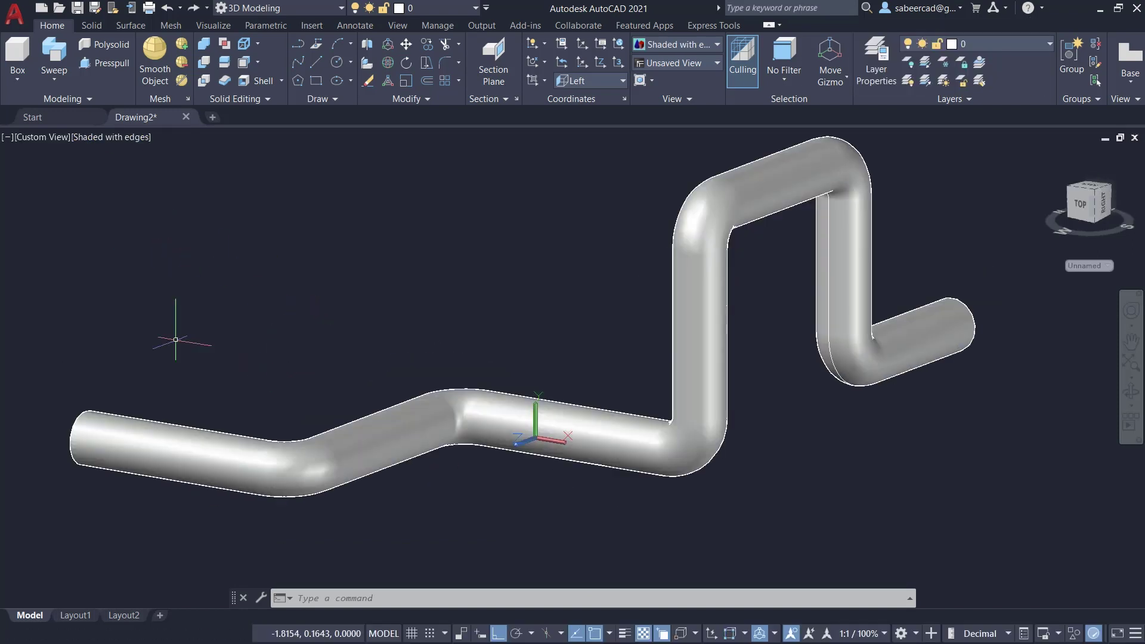
# Step: Shell the swept pipe, choosing the flat circular faces at both of its ends as the faces to remove
pyautogui.click(281, 80)
pyautogui.click(266, 192)
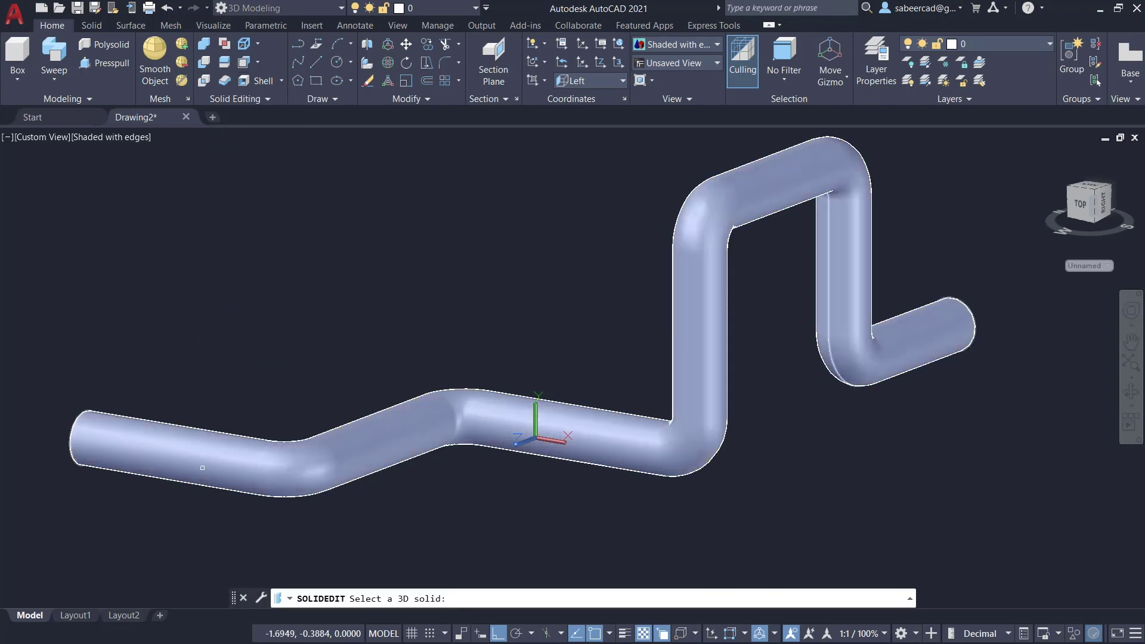
pyautogui.keyDown('shift'); pyautogui.moveTo(449, 357); pyautogui.dragTo(396, 470, button='middle'); pyautogui.keyUp('shift')
pyautogui.click(348, 511)
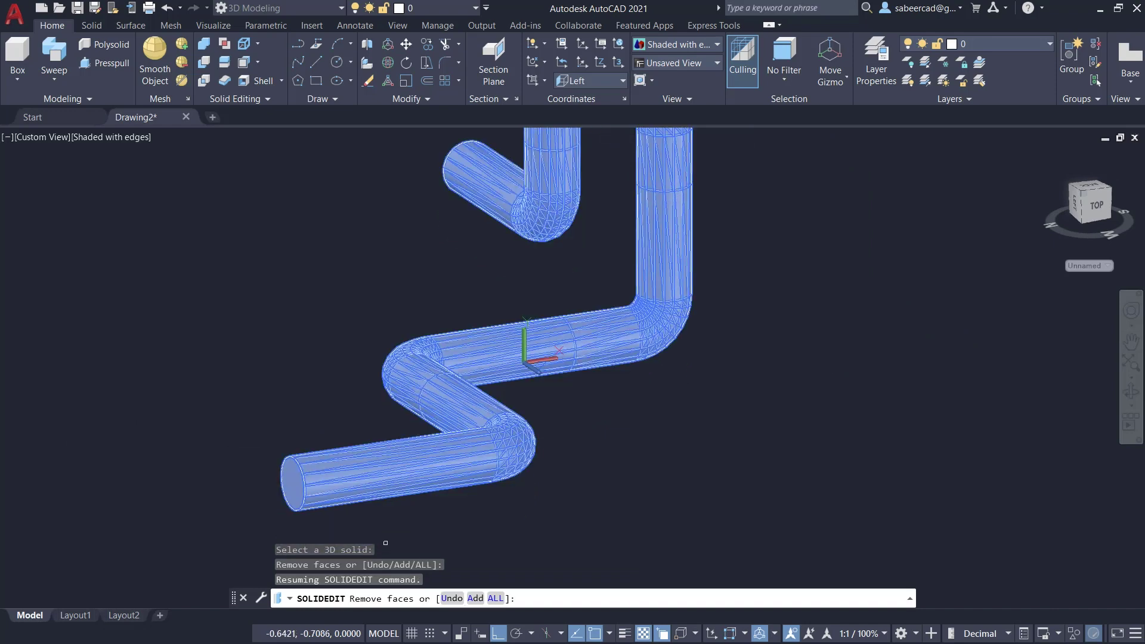
pyautogui.scroll(3, 307, 523)
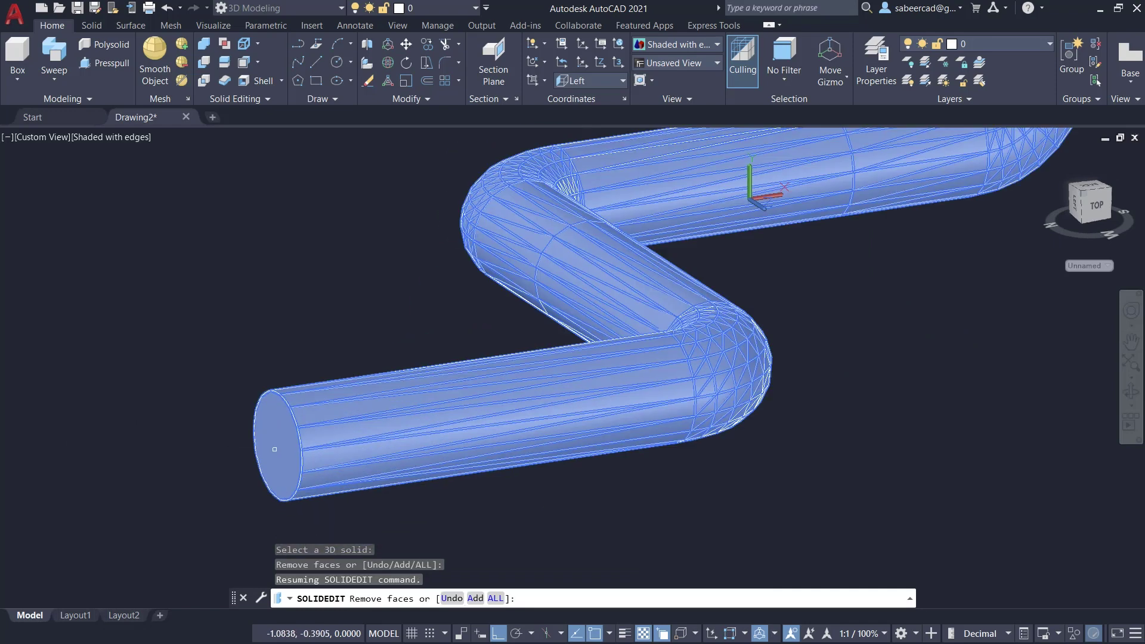
pyautogui.click(275, 450)
pyautogui.scroll(-5, 246, 488)
pyautogui.keyDown('shift'); pyautogui.moveTo(329, 381); pyautogui.dragTo(393, 366, button='middle'); pyautogui.keyUp('shift')
pyautogui.scroll(6, 271, 396)
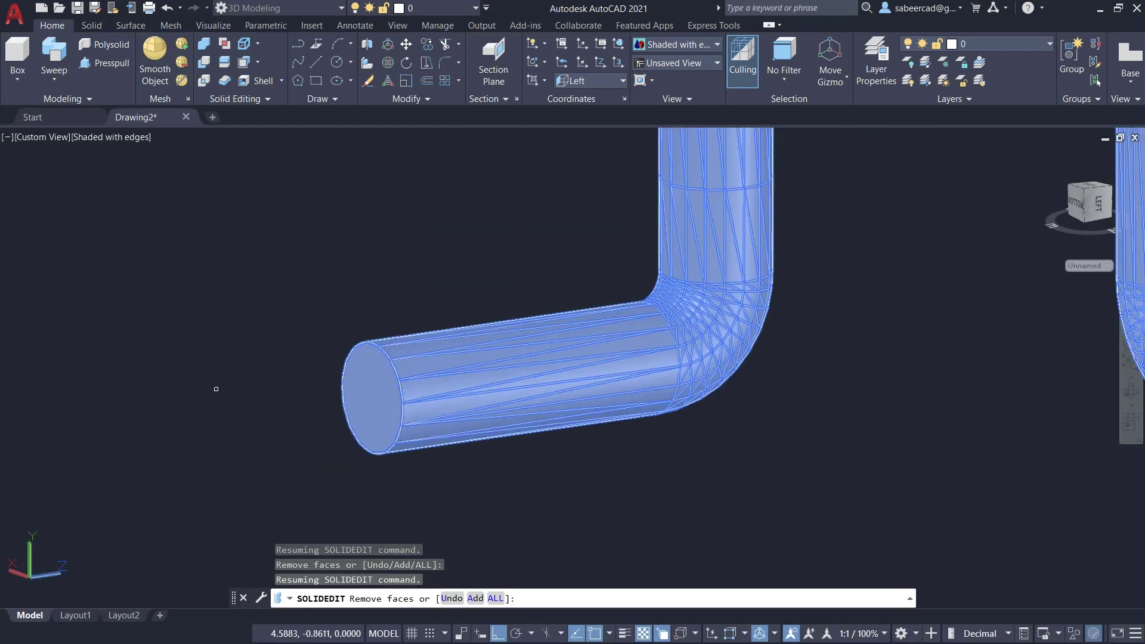
pyautogui.scroll(-4, 215, 389)
pyautogui.press('Return')
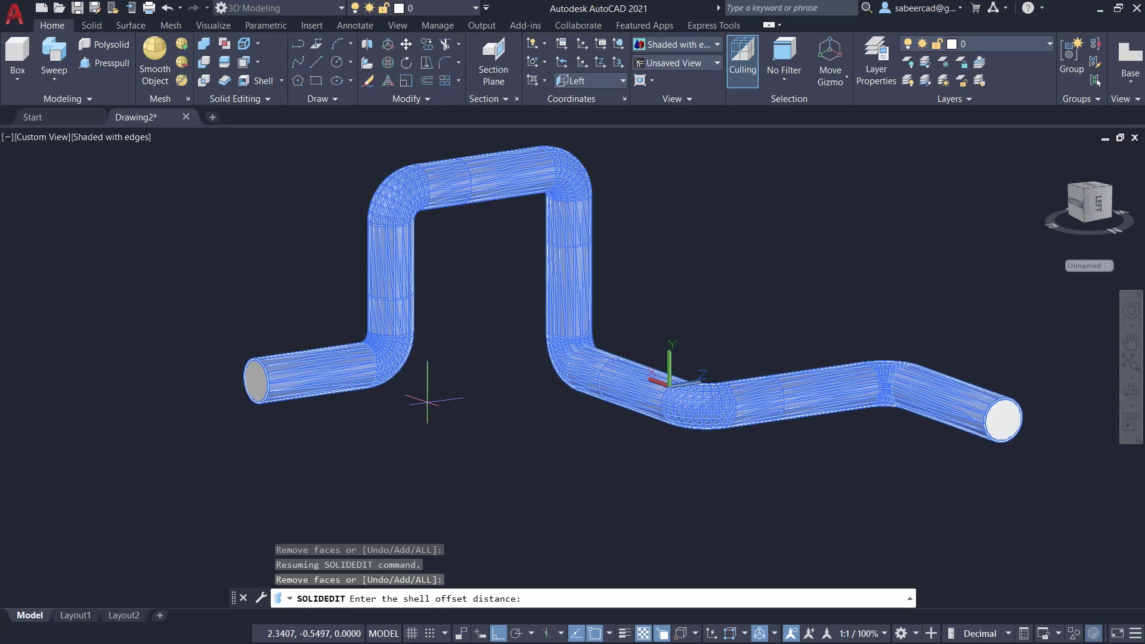
# Step: Define the shell offset distance with two points about 0.018 apart, just below the pipe's open end
pyautogui.scroll(4, 222, 435)
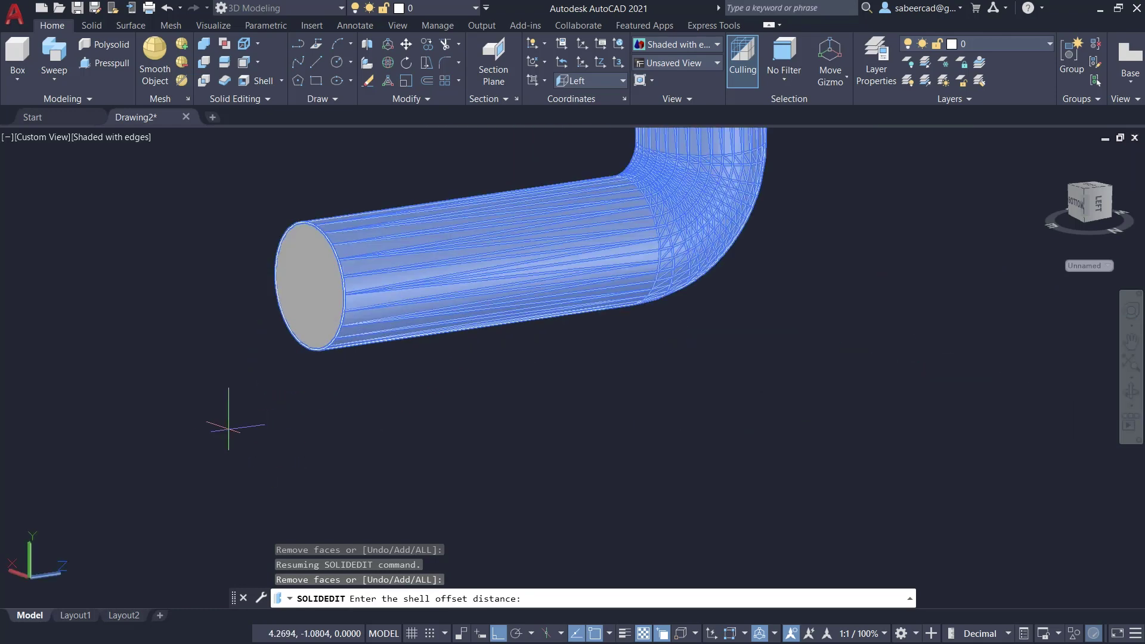
pyautogui.click(346, 376)
pyautogui.scroll(3, 342, 388)
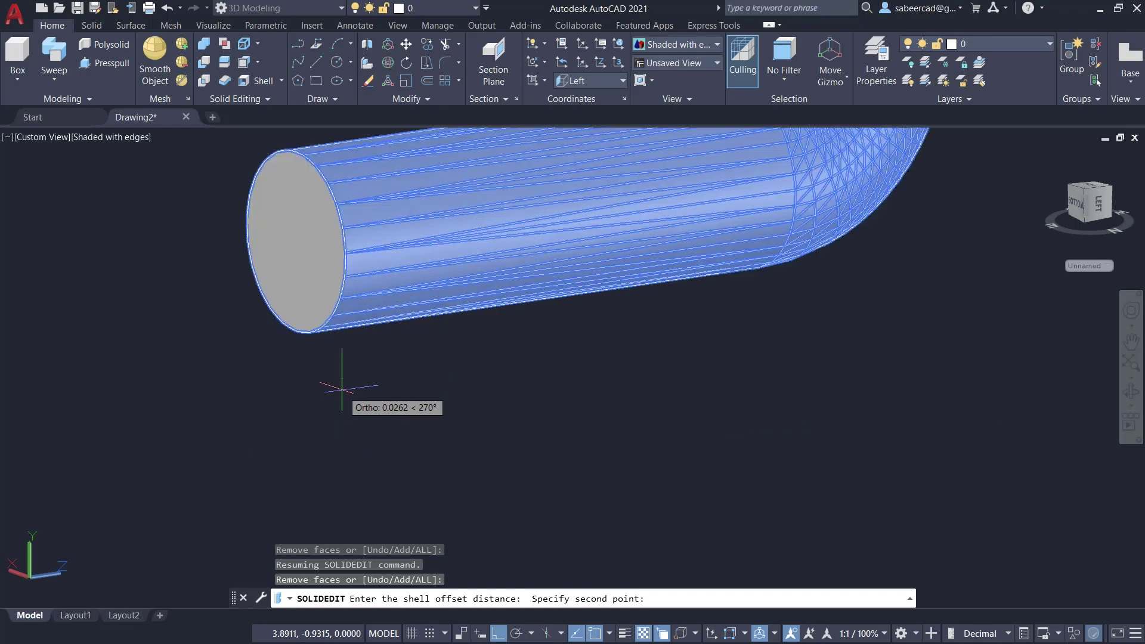
pyautogui.scroll(-2, 342, 388)
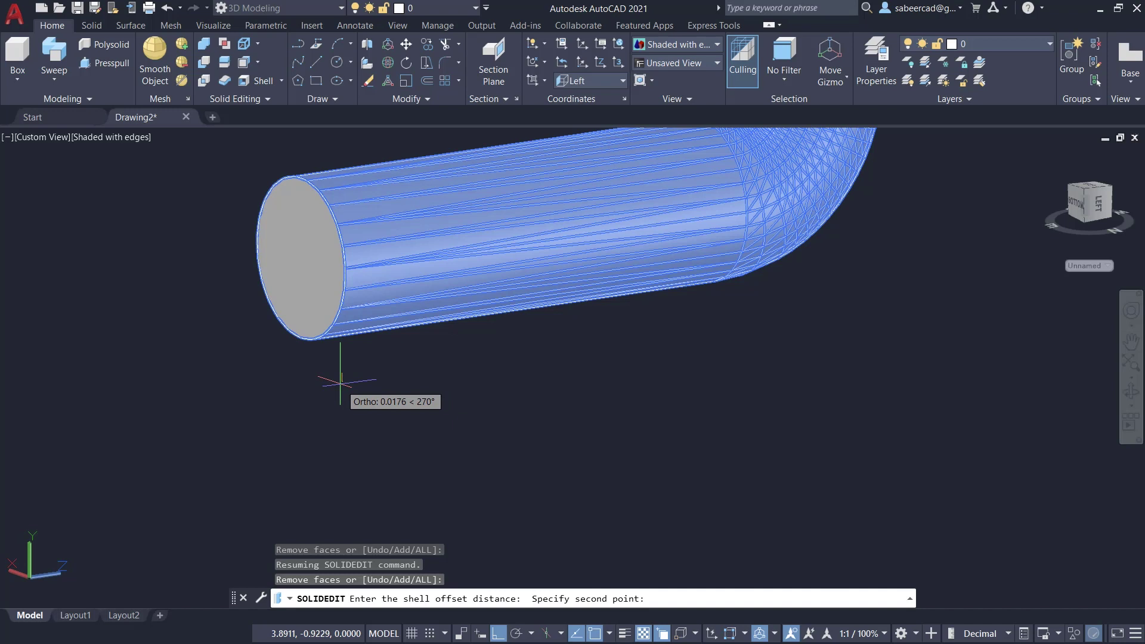
pyautogui.click(341, 381)
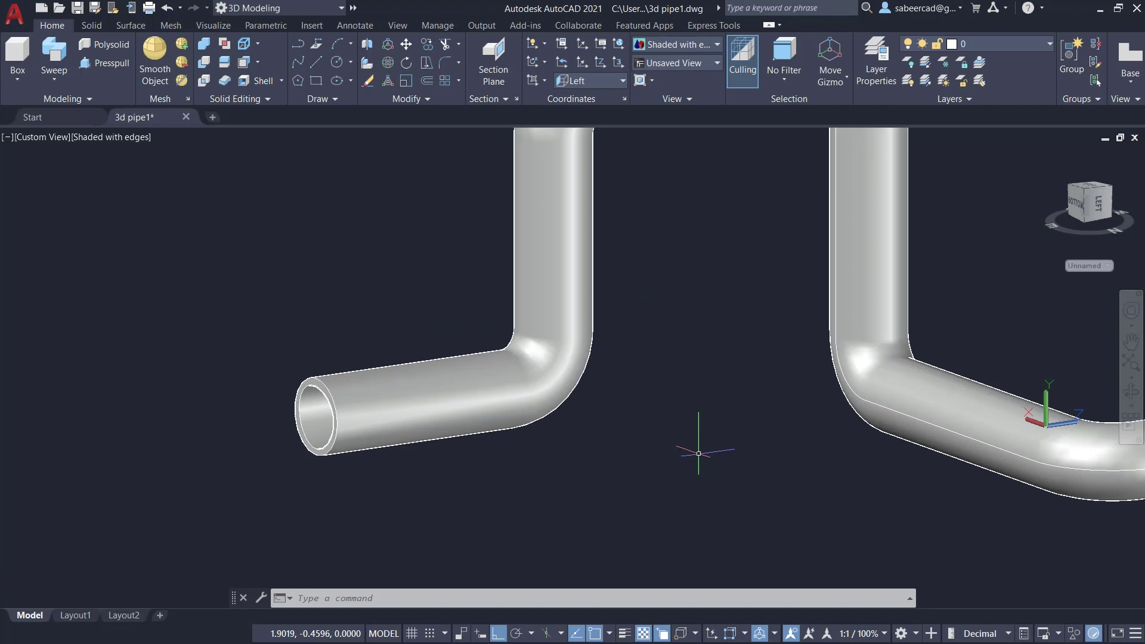
# Step: Offset the pipe's inner face by 0.025 to thicken the wall, and finish the face editing
pyautogui.click(259, 62)
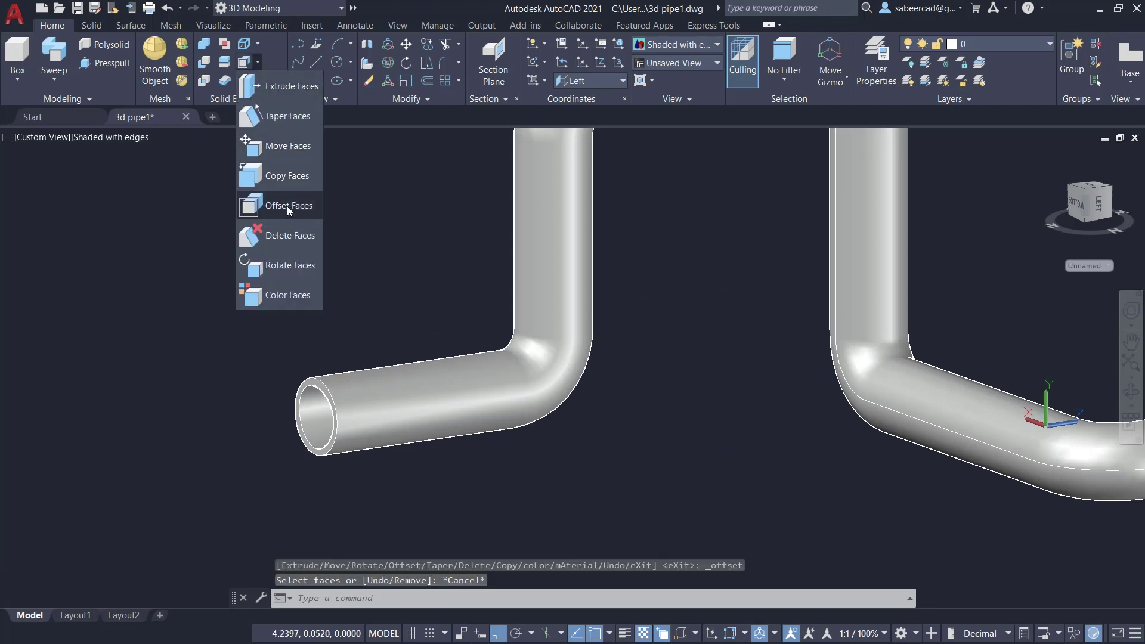
pyautogui.click(287, 206)
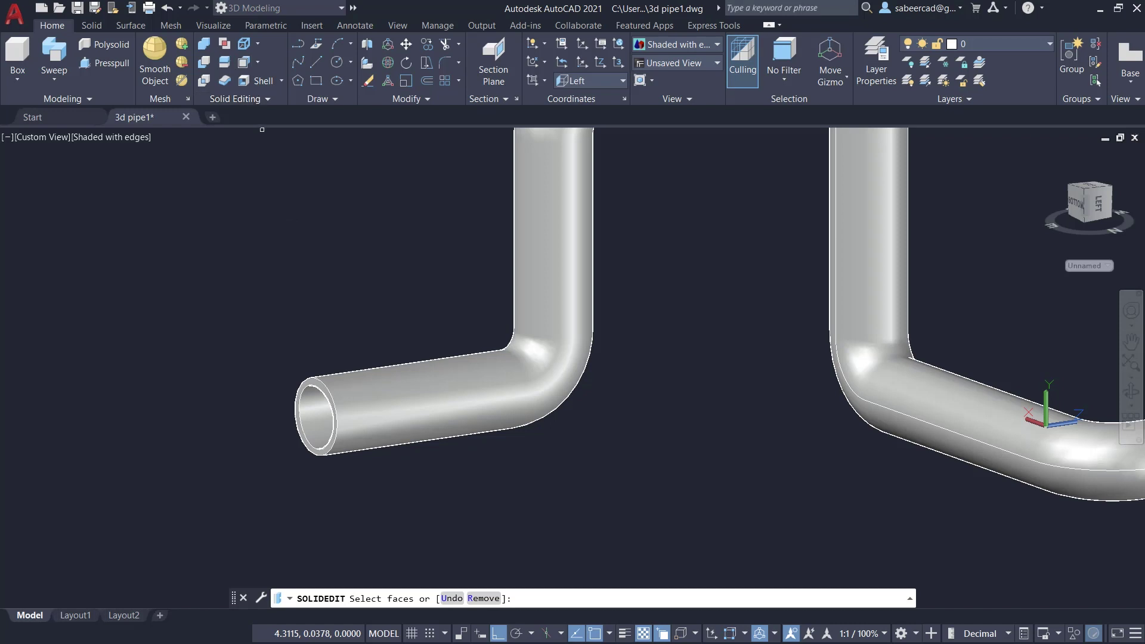
pyautogui.click(318, 413)
pyautogui.press('Return')
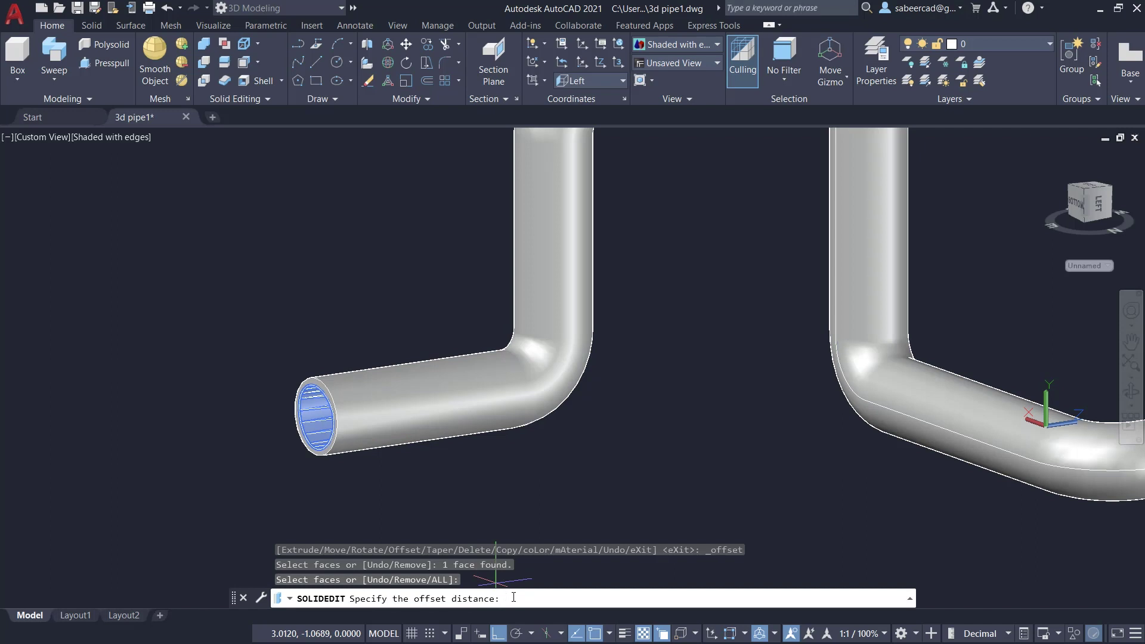
pyautogui.write('0.025')
pyautogui.press('Return')
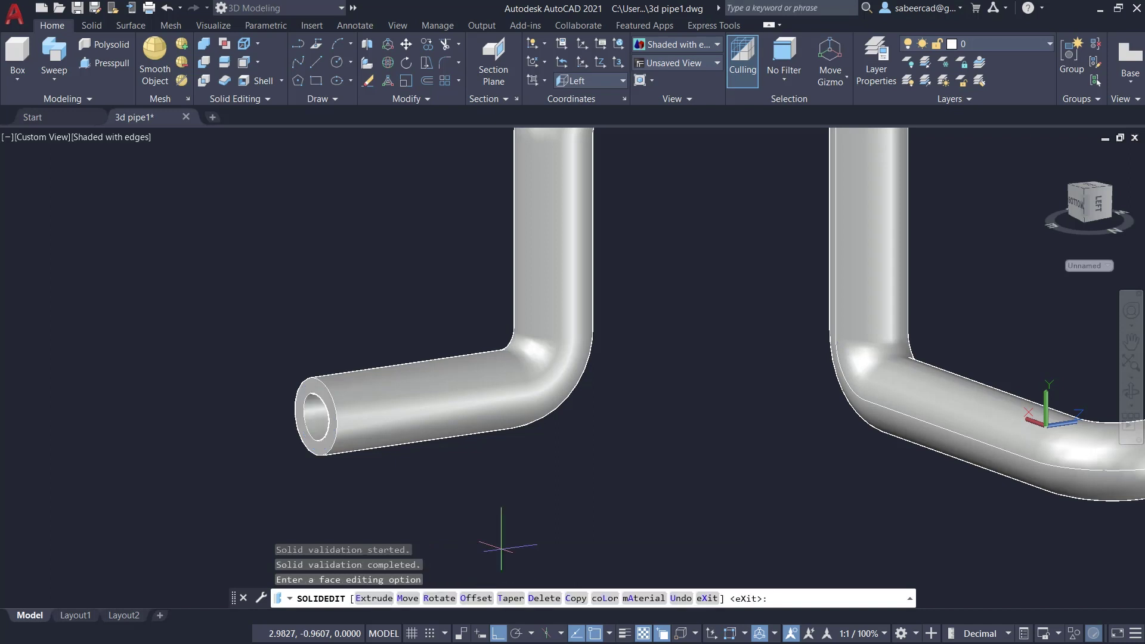
pyautogui.press('Return')
pyautogui.press('Return')
pyautogui.scroll(-8, 584, 408)
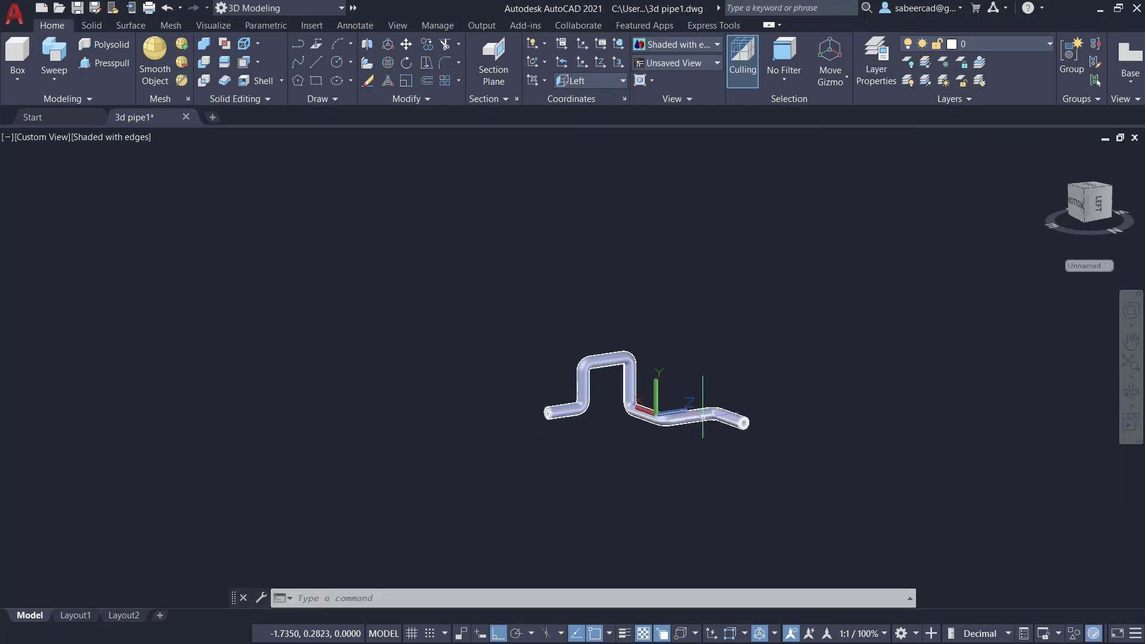
pyautogui.scroll(5, 703, 414)
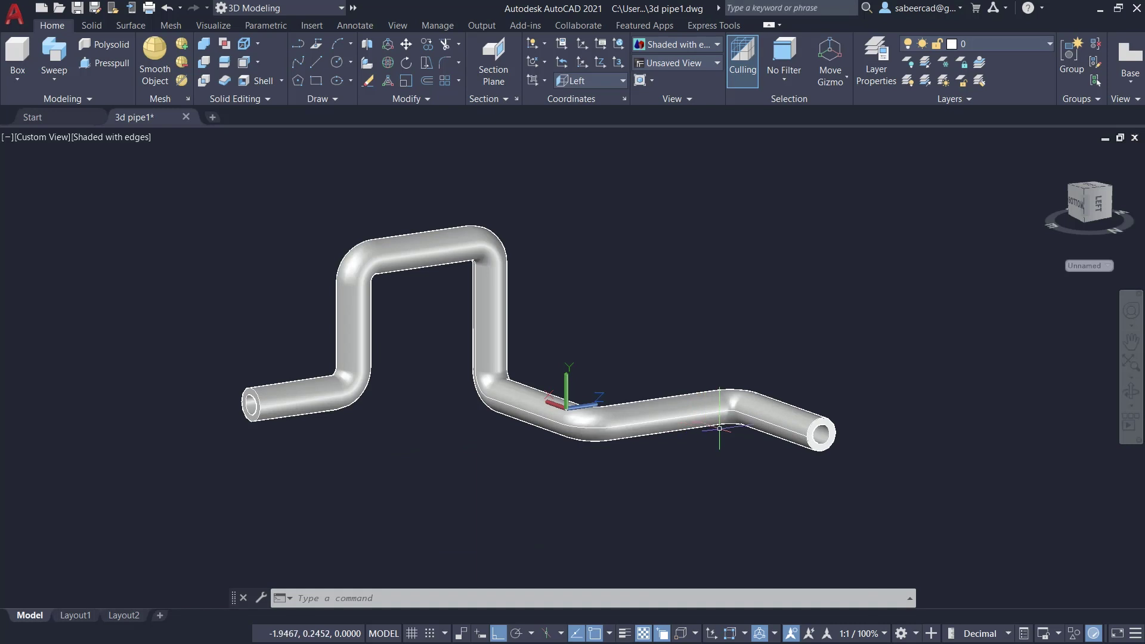
pyautogui.scroll(2, 720, 428)
pyautogui.scroll(4, 848, 439)
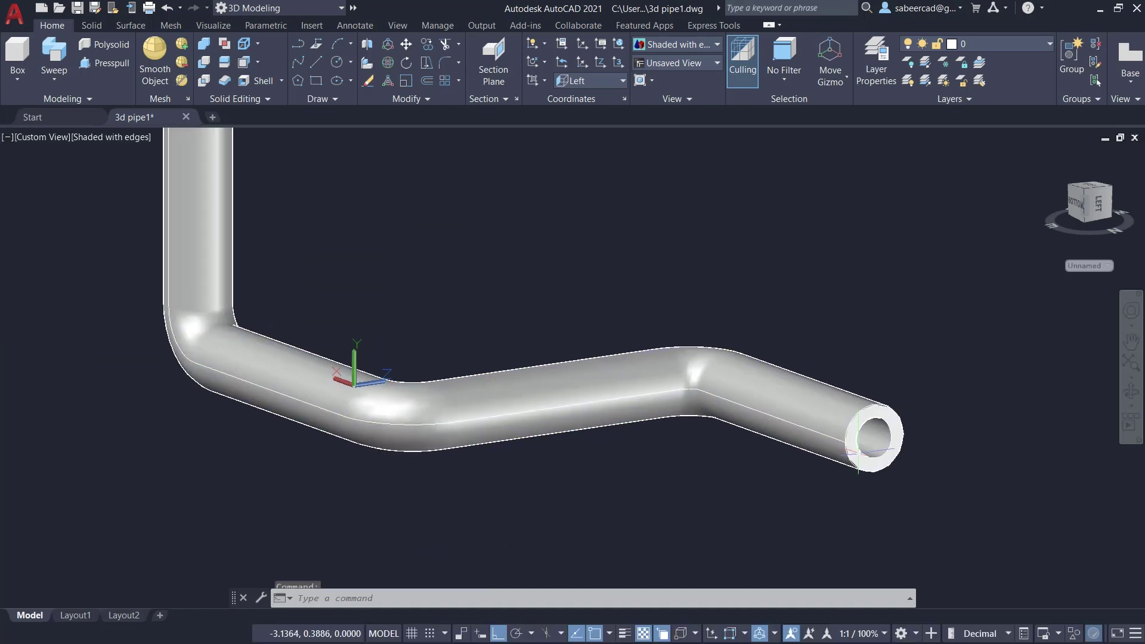